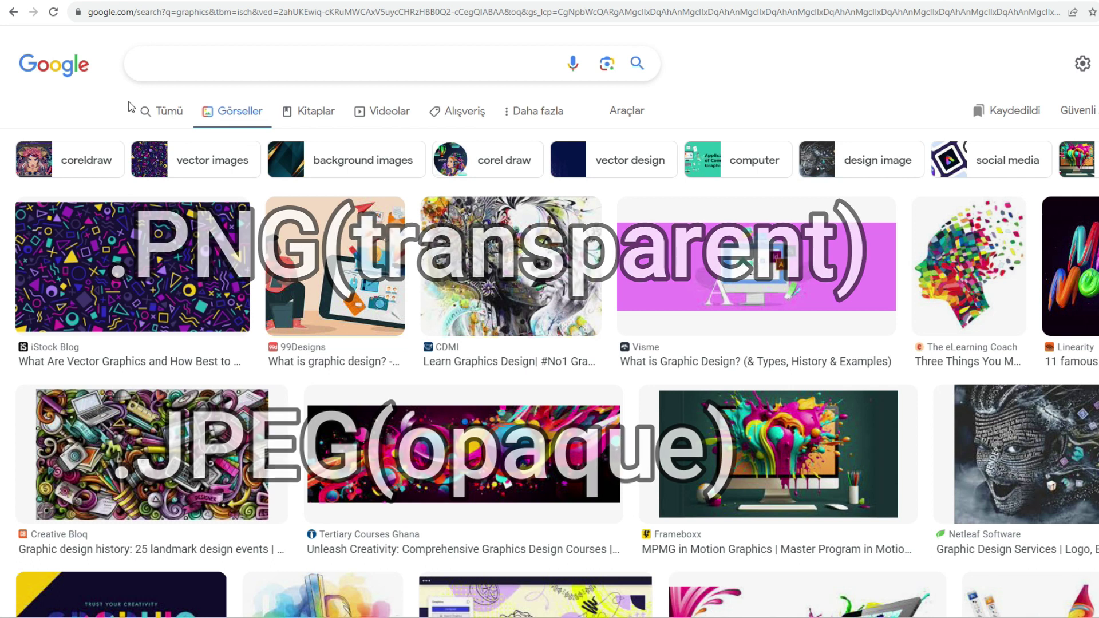
- Search Google Images for 'butterfly png'
{"action": "left_click", "coordinate": [217, 57]}
{"action": "type", "text": "butterfly png"}
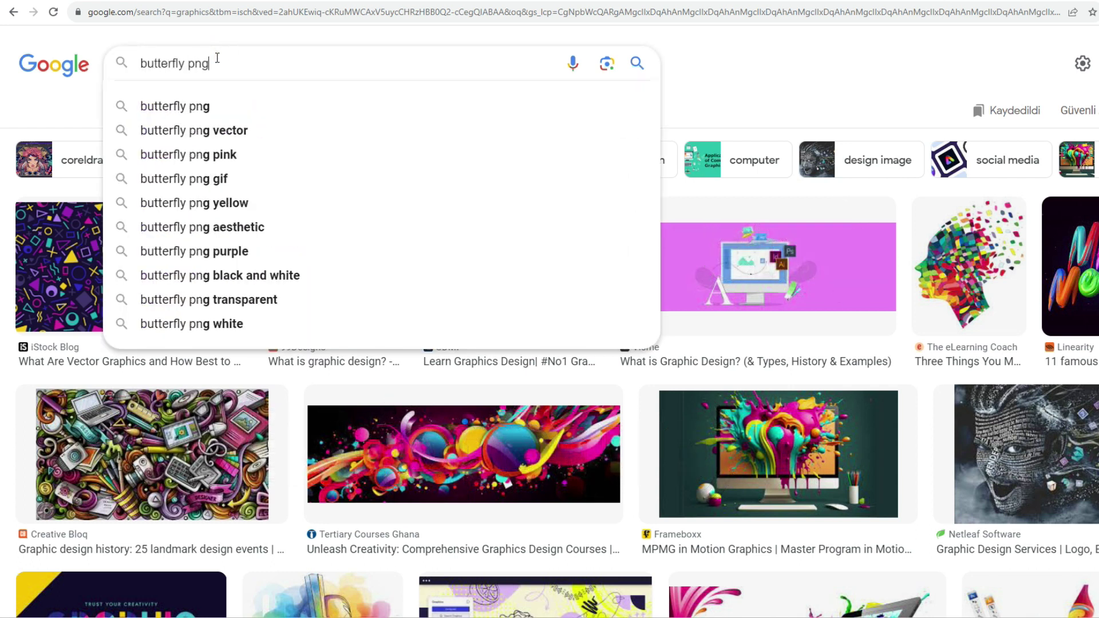
{"action": "key", "text": "Return"}
- Preview the blue butterfly result and open its source page to download it
{"action": "scroll", "coordinate": [273, 256], "scroll_direction": "down", "scroll_amount": 15}
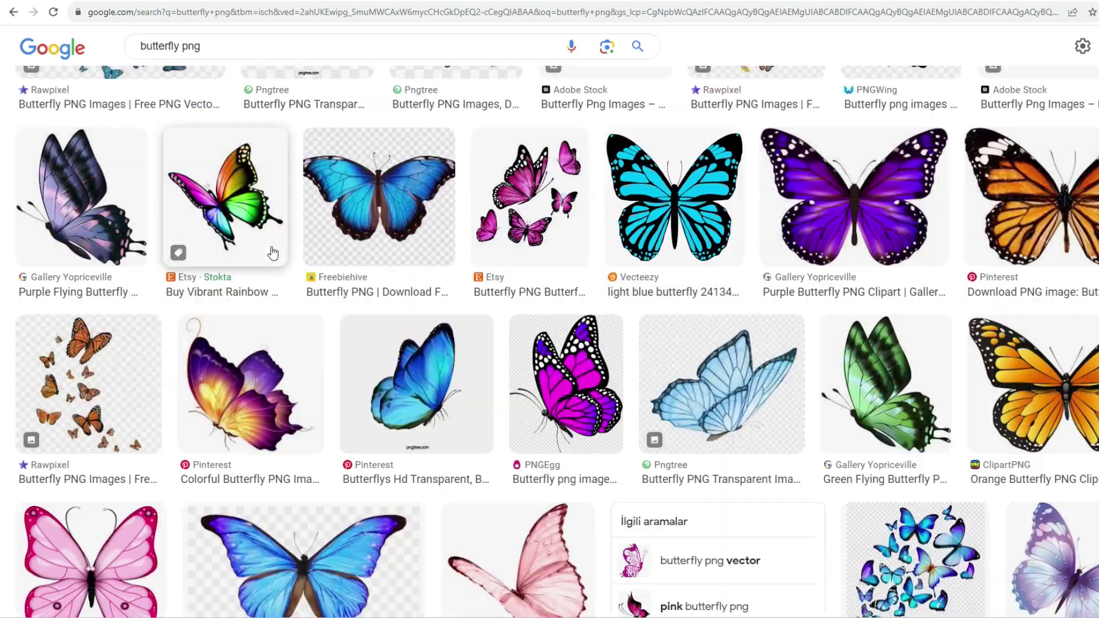
{"action": "scroll", "coordinate": [273, 256], "scroll_direction": "down", "scroll_amount": 10}
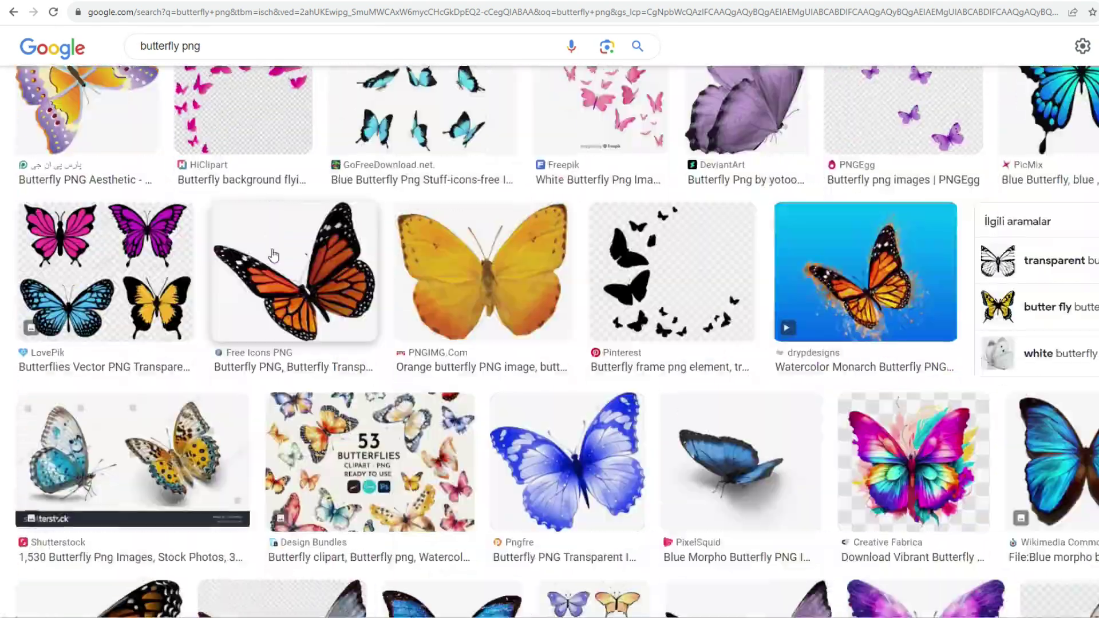
{"action": "left_click", "coordinate": [567, 351]}
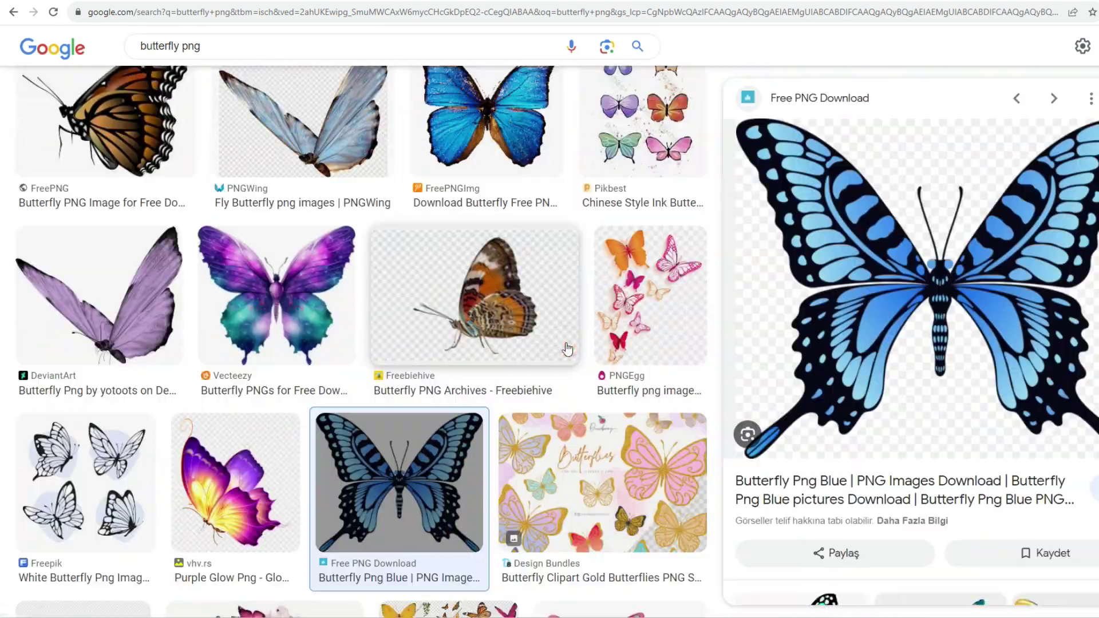
{"action": "left_click", "coordinate": [848, 481]}
{"action": "scroll", "coordinate": [585, 255], "scroll_direction": "down", "scroll_amount": 1}
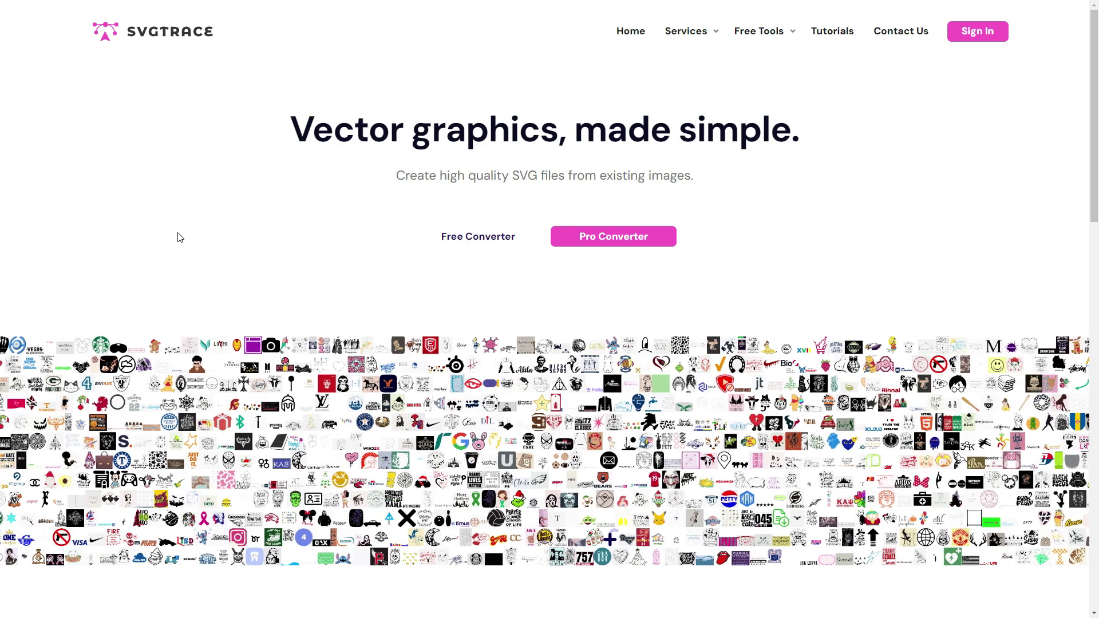
- Upload butterfly-png-blue.png to the SVGTrace converter and pick colour swatches 0d0f19 and 67b1ed
{"action": "left_click", "coordinate": [526, 238]}
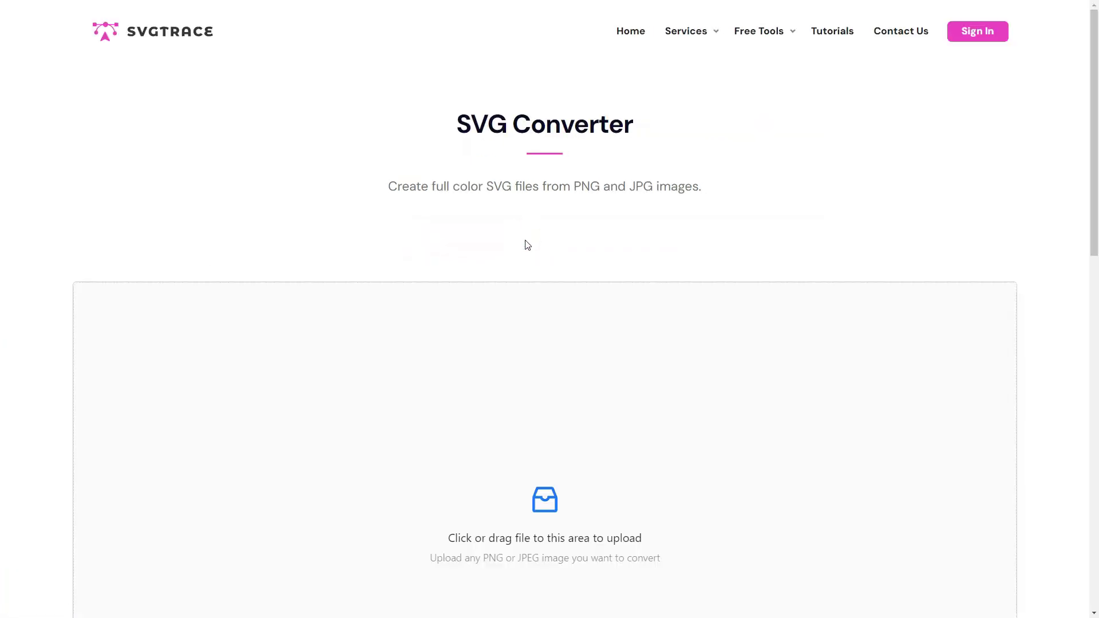
{"action": "scroll", "coordinate": [530, 297], "scroll_direction": "down", "scroll_amount": 3}
{"action": "left_click", "coordinate": [582, 300]}
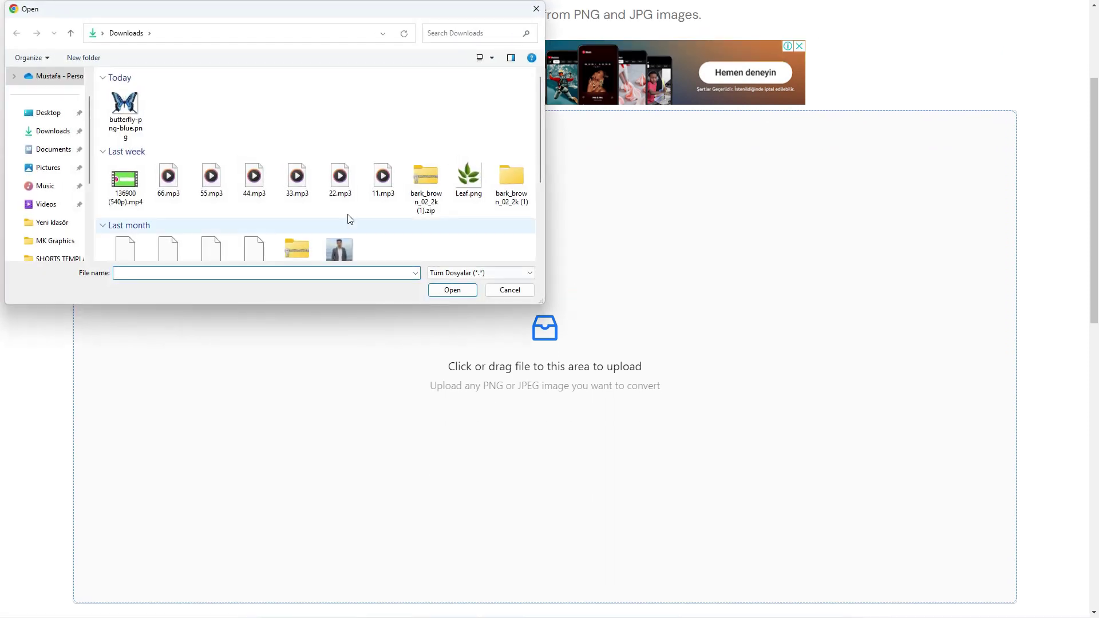
{"action": "left_click", "coordinate": [130, 106]}
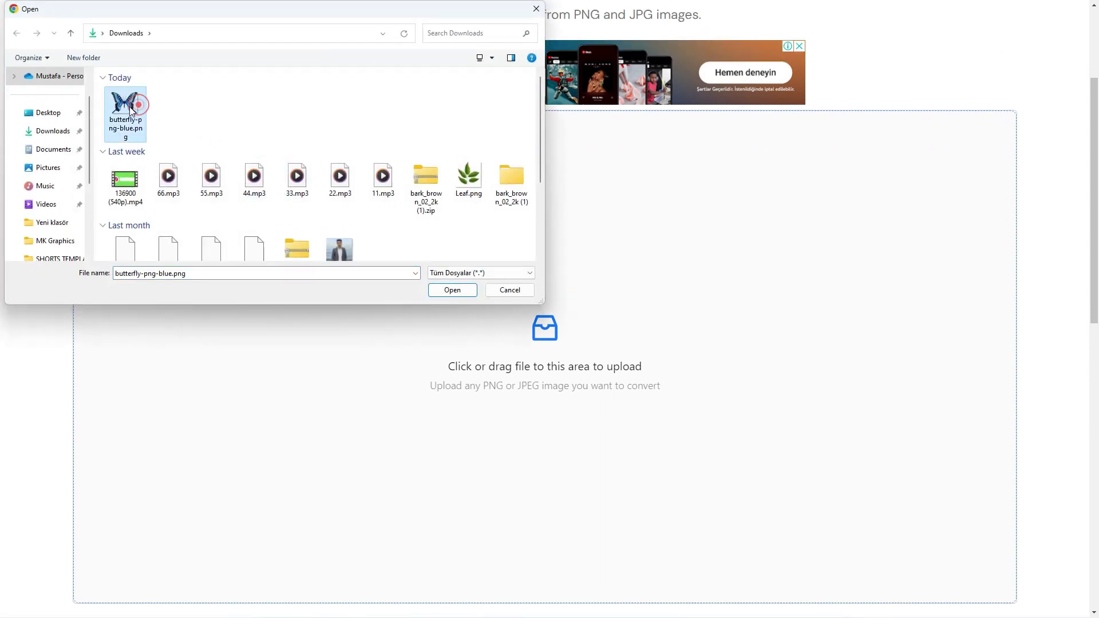
{"action": "left_click", "coordinate": [452, 290]}
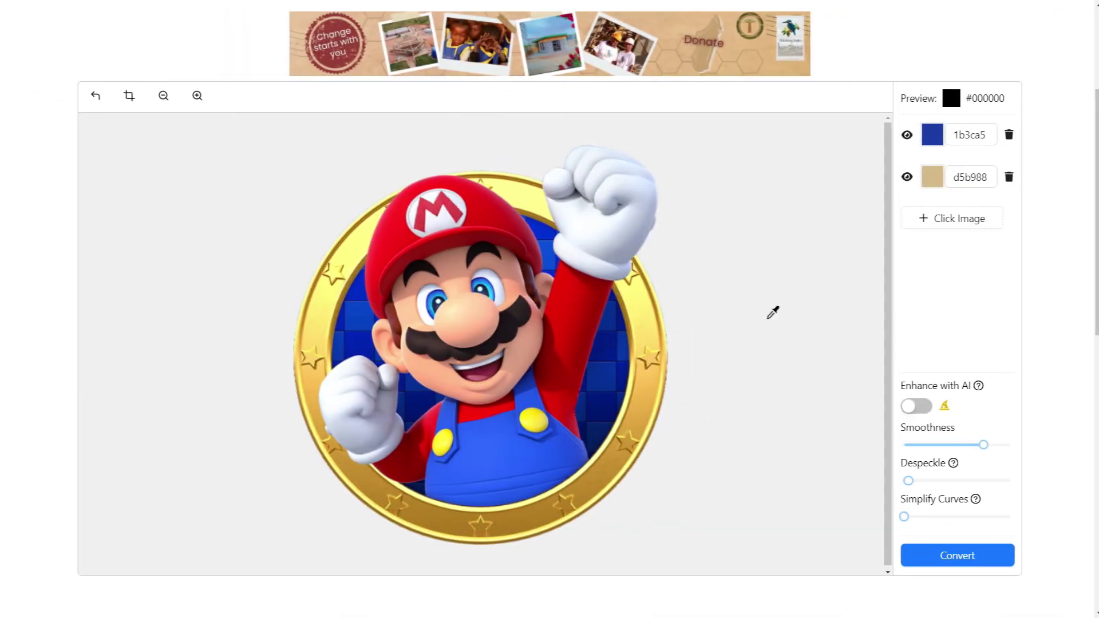
{"action": "left_click", "coordinate": [493, 210]}
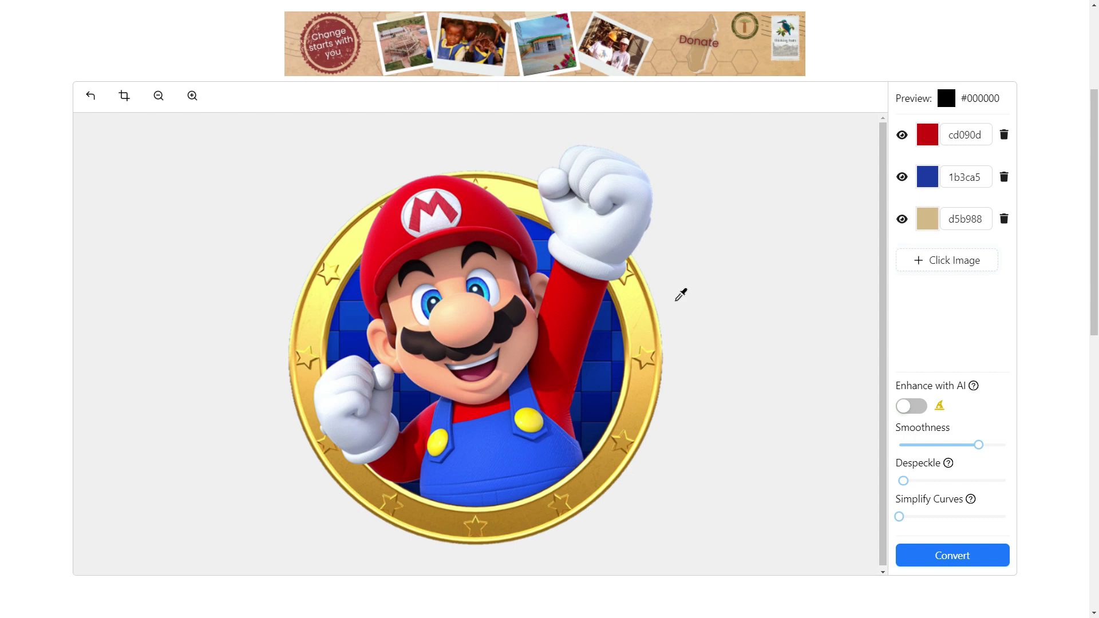
{"action": "left_click", "coordinate": [523, 427]}
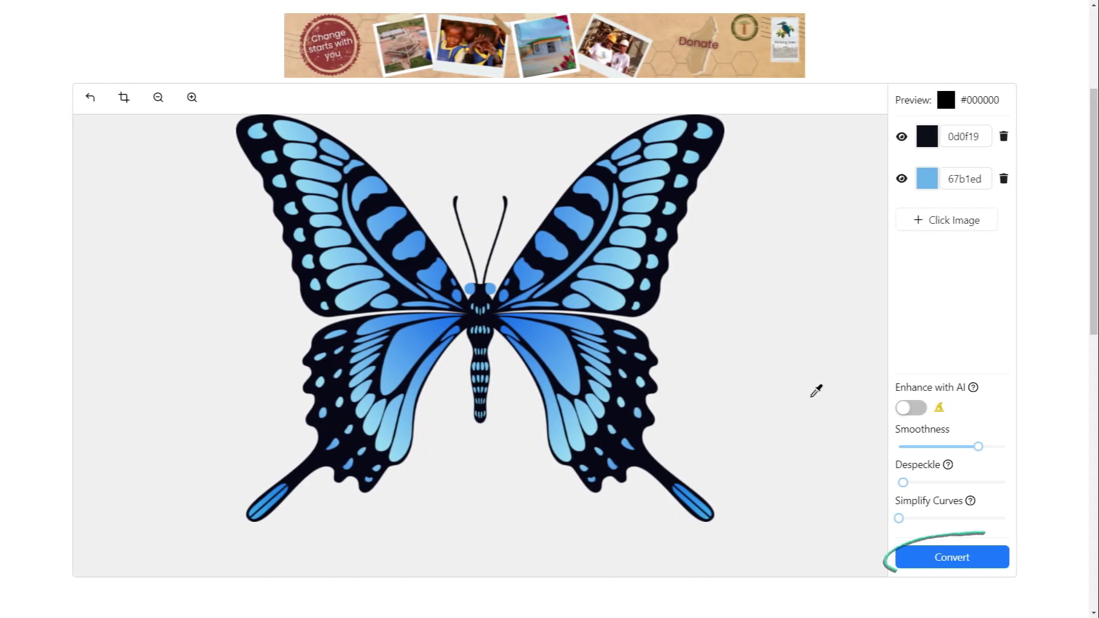
- Trace the butterfly, then set smoothness to about 0.73, raise despeckle and slightly simplify curves
{"action": "left_click", "coordinate": [984, 558]}
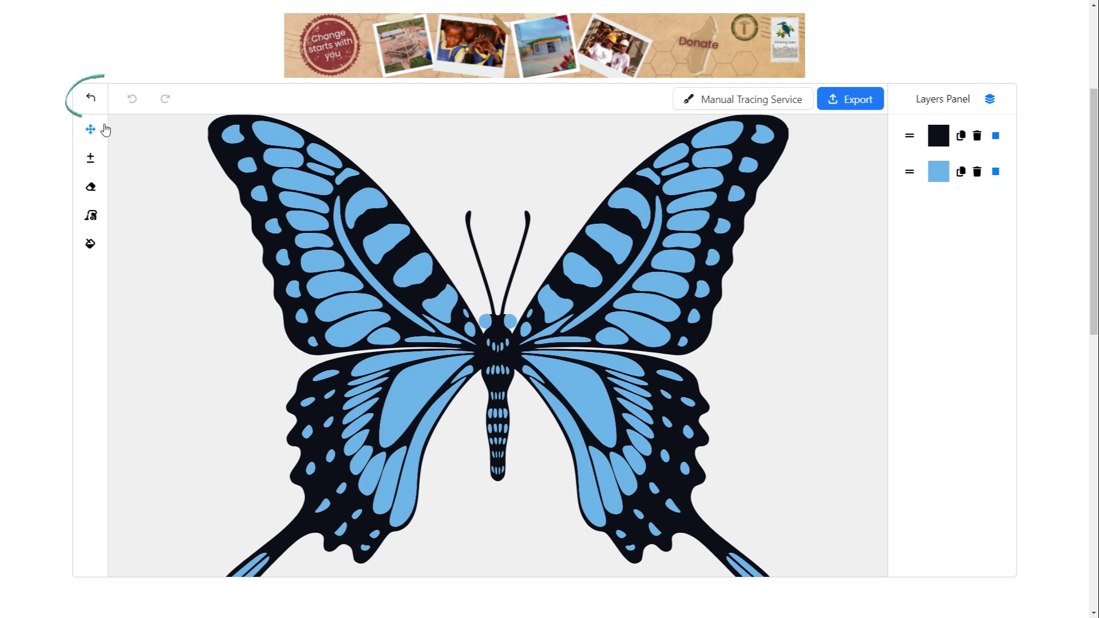
{"action": "left_click", "coordinate": [91, 99]}
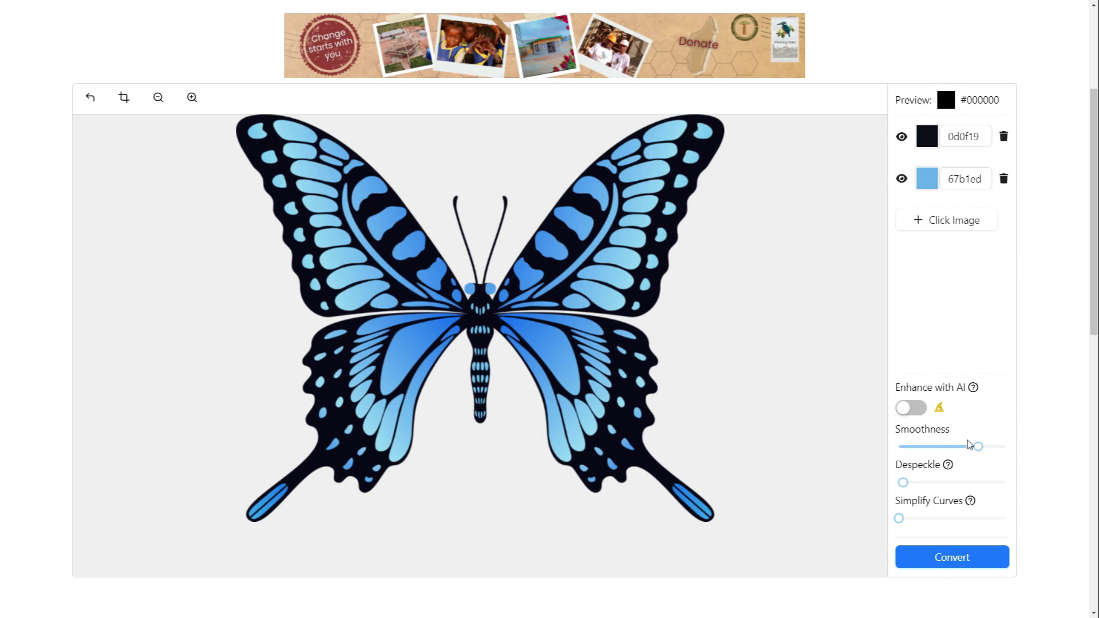
{"action": "mouse_move", "coordinate": [977, 447]}
{"action": "left_mouse_down"}
{"action": "mouse_move", "coordinate": [923, 446]}
{"action": "mouse_move", "coordinate": [987, 461]}
{"action": "left_mouse_up"}
{"action": "mouse_move", "coordinate": [903, 484]}
{"action": "left_mouse_down"}
{"action": "mouse_move", "coordinate": [965, 486]}
{"action": "mouse_move", "coordinate": [903, 493]}
{"action": "left_mouse_up"}
{"action": "mouse_move", "coordinate": [899, 519]}
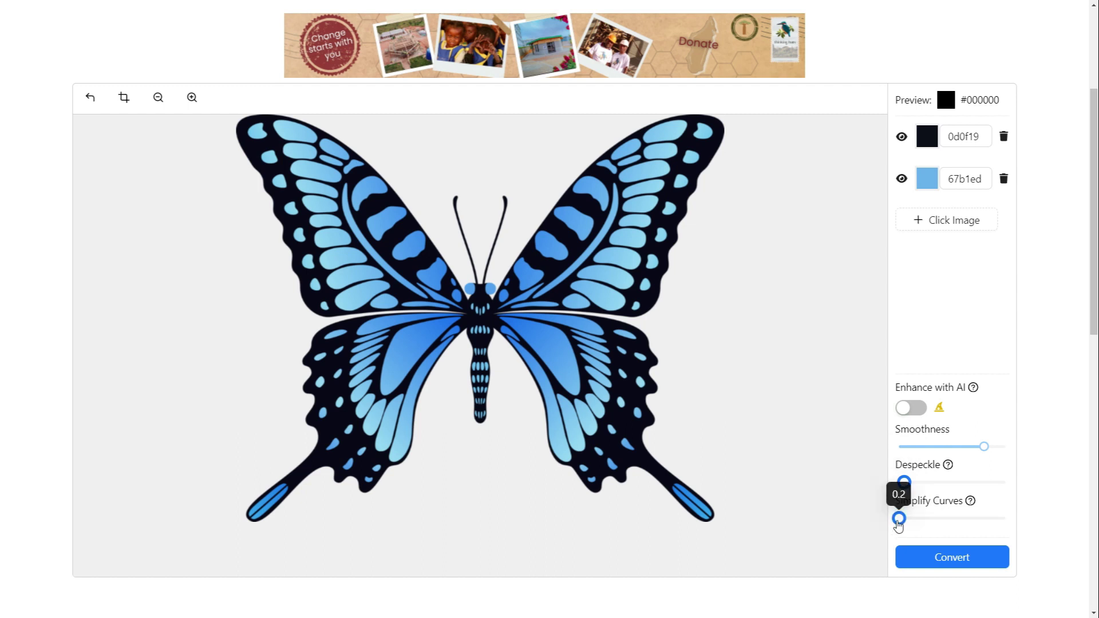
{"action": "mouse_move", "coordinate": [899, 518]}
{"action": "left_mouse_down"}
{"action": "mouse_move", "coordinate": [981, 520]}
{"action": "mouse_move", "coordinate": [910, 519]}
{"action": "mouse_move", "coordinate": [920, 520]}
{"action": "left_mouse_up"}
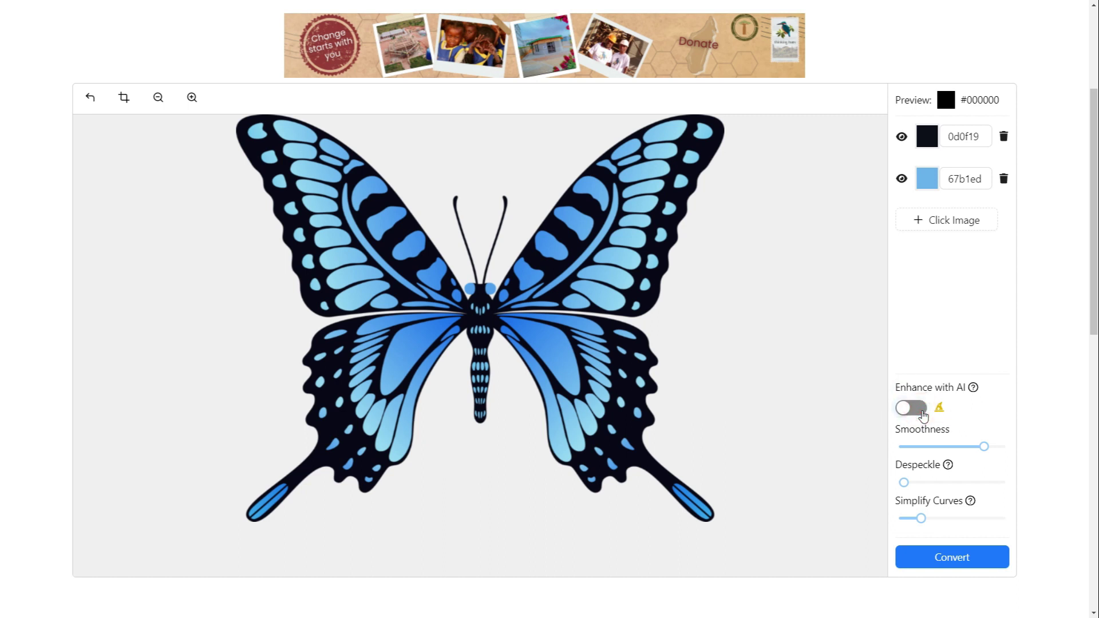
- Re-trace the butterfly with the new settings and download it as an SVG
{"action": "left_click", "coordinate": [994, 560]}
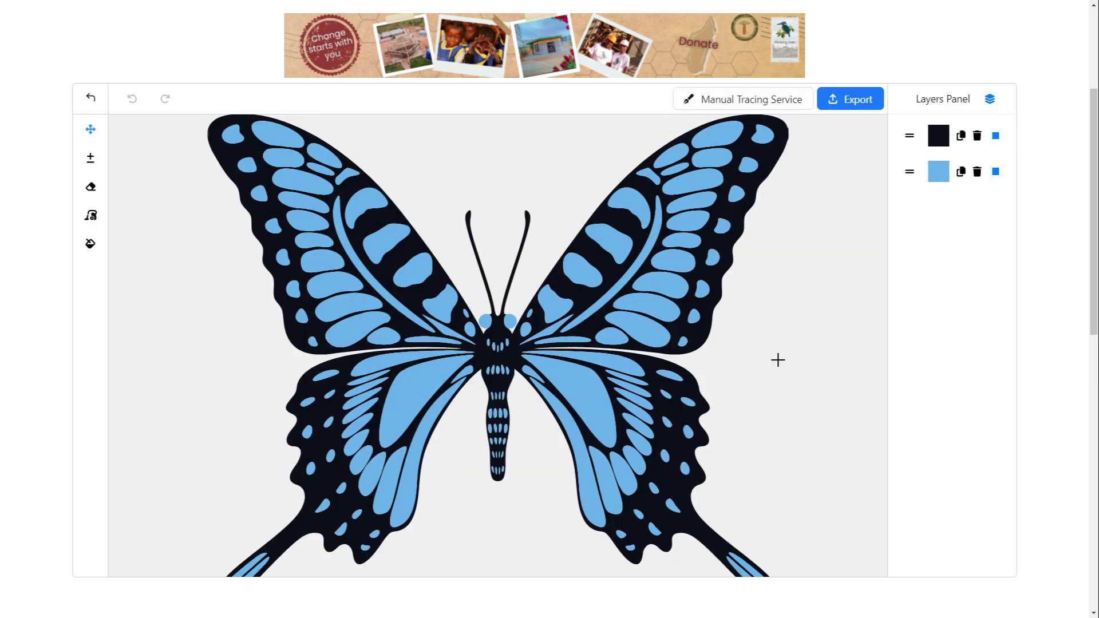
{"action": "left_click", "coordinate": [857, 108]}
{"action": "left_click", "coordinate": [454, 205]}
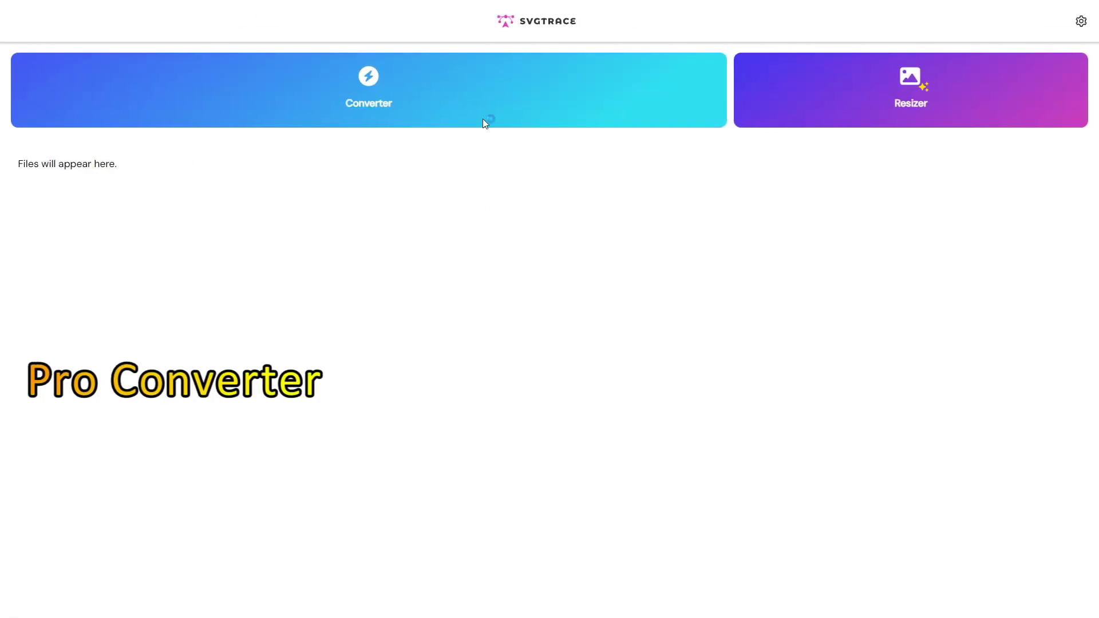
- In the Pro Converter, convert the blue butterfly image to a two-colour SVG for editing
{"action": "left_click", "coordinate": [482, 118]}
{"action": "left_click", "coordinate": [166, 115]}
{"action": "left_click", "coordinate": [449, 290]}
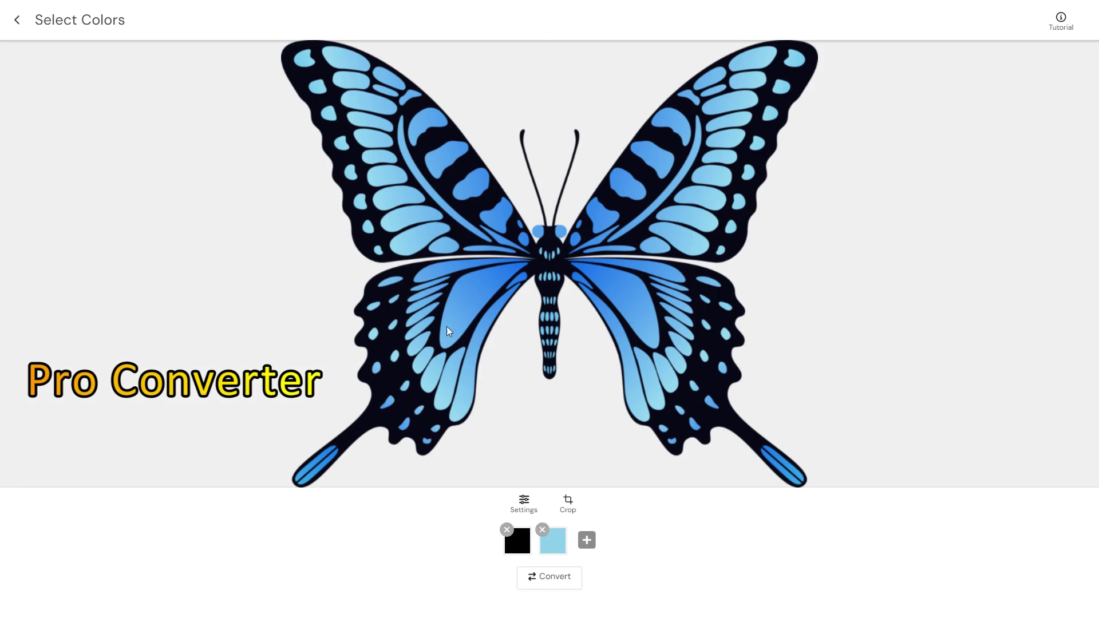
{"action": "left_click", "coordinate": [562, 578]}
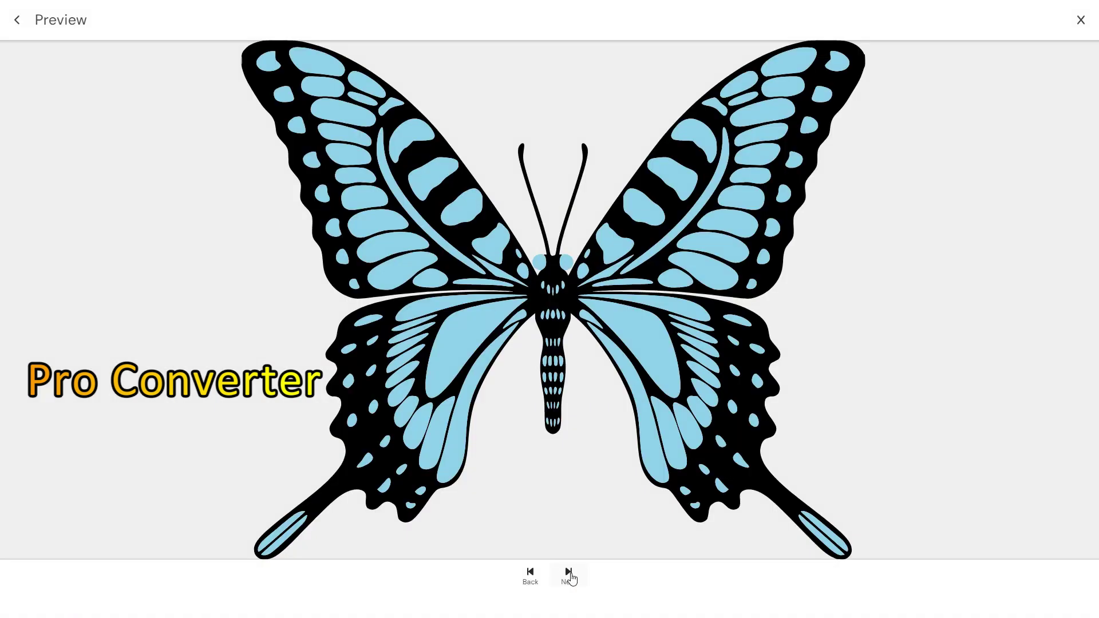
{"action": "left_click", "coordinate": [570, 575]}
- Fill the white spots and stripe on the black layer's wings
{"action": "left_click", "coordinate": [63, 542]}
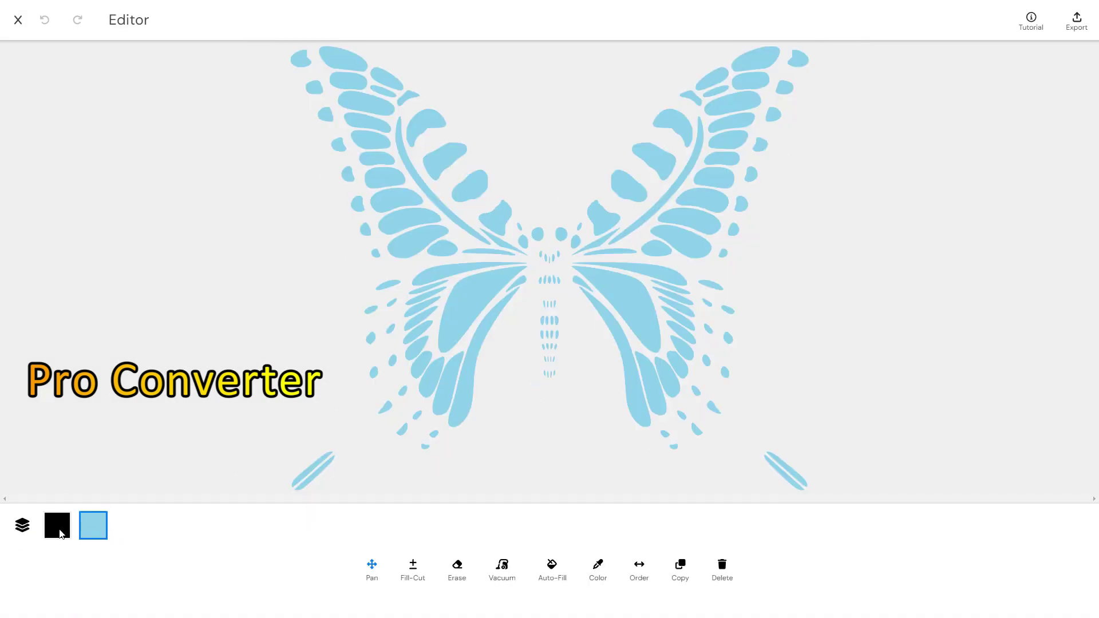
{"action": "left_click", "coordinate": [413, 567]}
{"action": "left_click", "coordinate": [400, 216]}
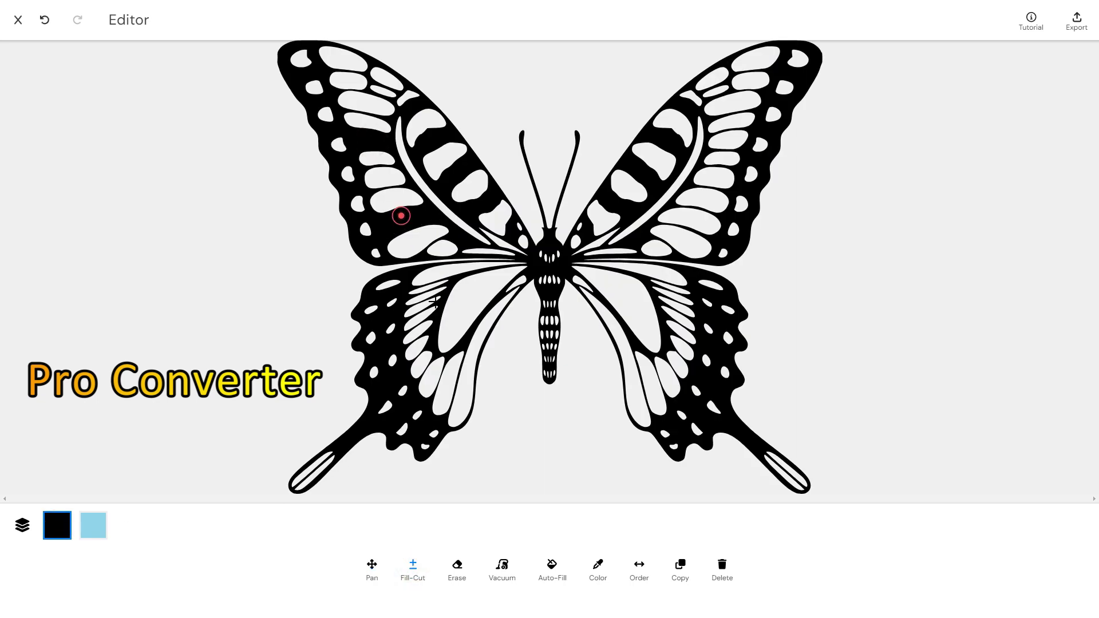
{"action": "left_click", "coordinate": [429, 372]}
{"action": "left_click", "coordinate": [706, 223]}
{"action": "left_click", "coordinate": [654, 385]}
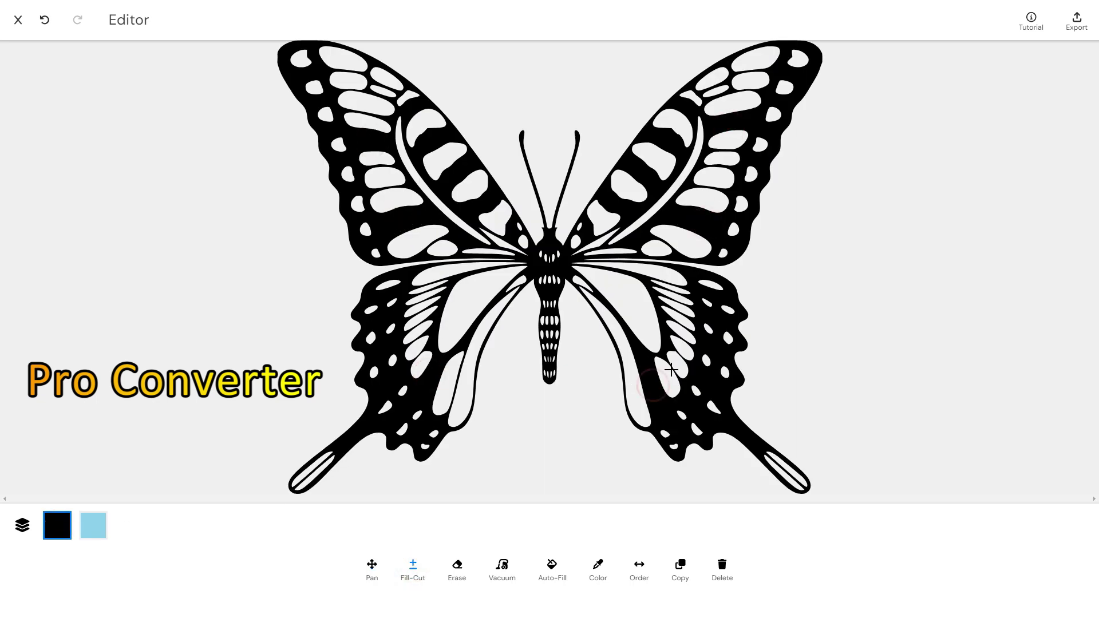
- Erase both wing tails and the outer blue spots from the light-blue layer
{"action": "left_click", "coordinate": [457, 572]}
{"action": "left_click", "coordinate": [94, 525]}
{"action": "left_click", "coordinate": [770, 457]}
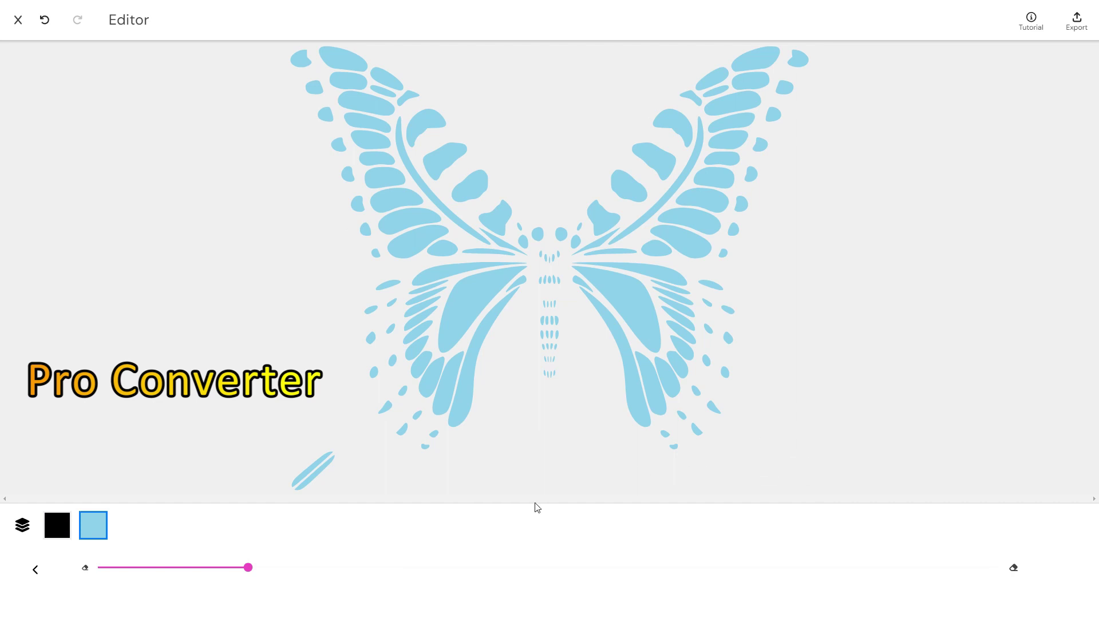
{"action": "left_click", "coordinate": [290, 477]}
{"action": "mouse_move", "coordinate": [416, 459]}
{"action": "left_mouse_down"}
{"action": "mouse_move", "coordinate": [355, 227]}
{"action": "mouse_move", "coordinate": [371, 275]}
{"action": "left_mouse_up"}
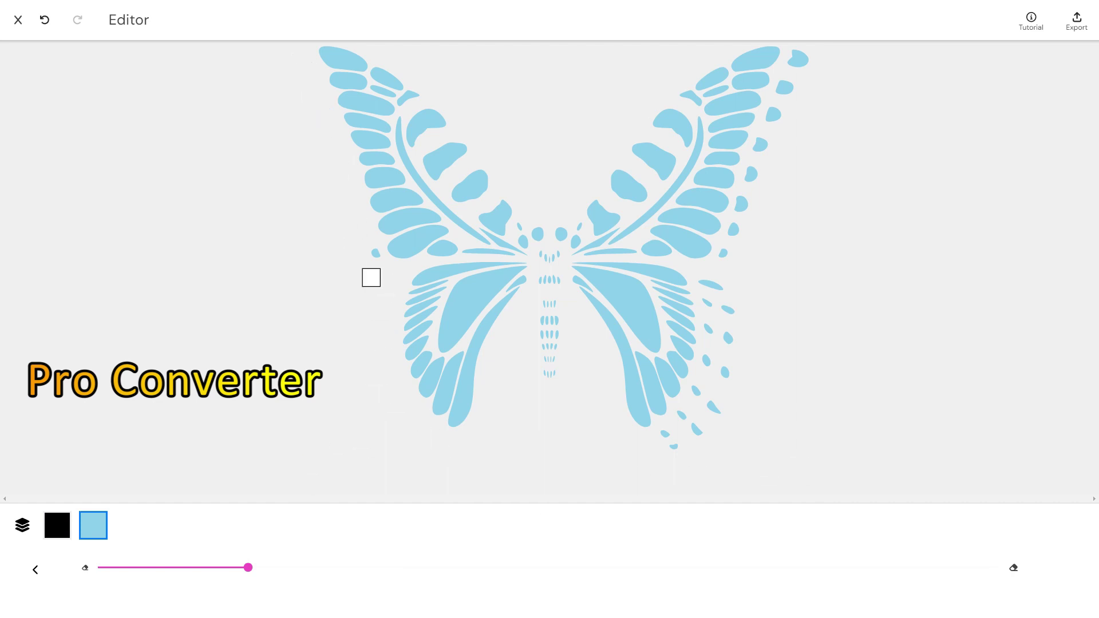
{"action": "left_click", "coordinate": [809, 48]}
{"action": "mouse_move", "coordinate": [810, 48]}
{"action": "left_mouse_down"}
{"action": "mouse_move", "coordinate": [742, 230]}
{"action": "mouse_move", "coordinate": [692, 418]}
{"action": "mouse_move", "coordinate": [668, 450]}
{"action": "left_mouse_up"}
{"action": "right_click", "coordinate": [785, 372]}
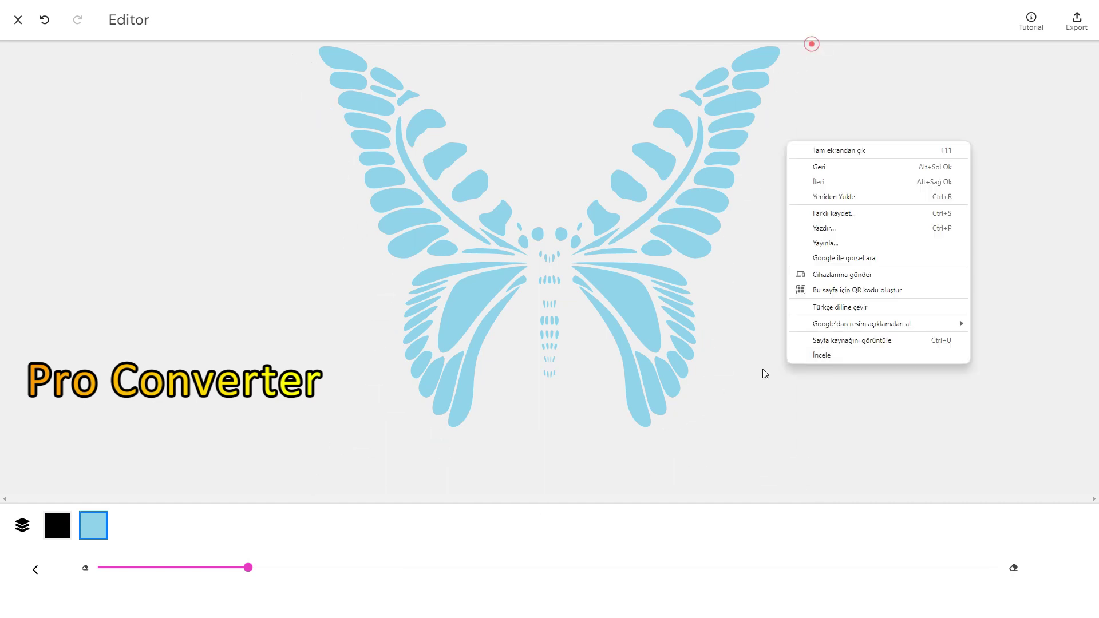
{"action": "left_click", "coordinate": [713, 413]}
- Auto-fill the black layer into a solid silhouette and recolour it blue
{"action": "left_click", "coordinate": [22, 526]}
{"action": "left_click", "coordinate": [57, 526]}
{"action": "left_click", "coordinate": [552, 570]}
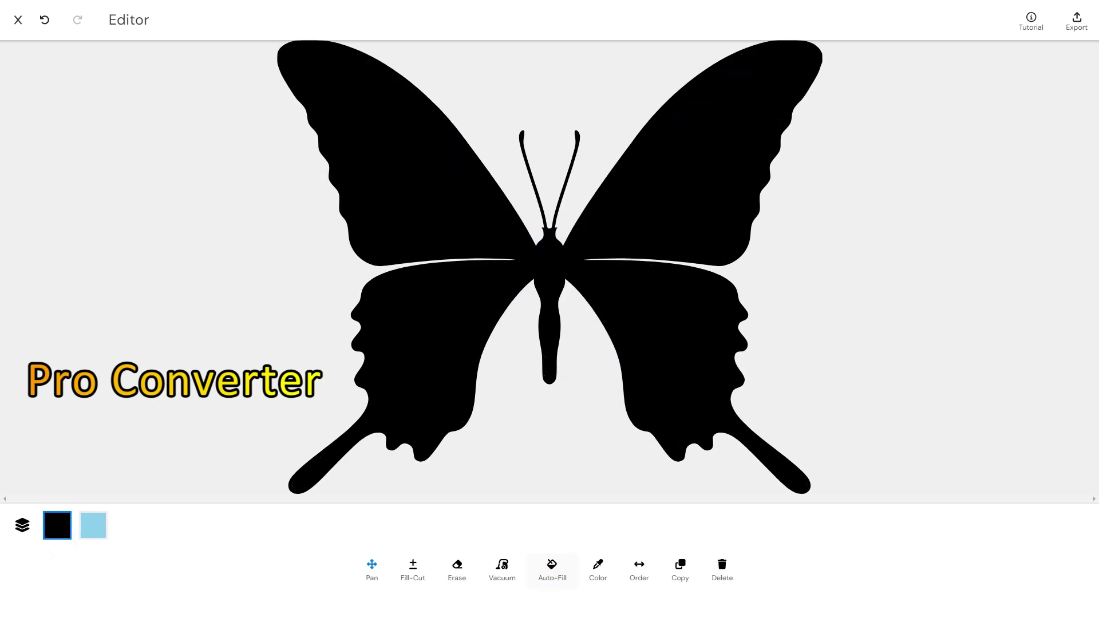
{"action": "left_click", "coordinate": [598, 570]}
{"action": "left_click", "coordinate": [523, 299]}
{"action": "left_click", "coordinate": [673, 240]}
{"action": "left_click", "coordinate": [560, 351]}
{"action": "left_click", "coordinate": [611, 351]}
{"action": "key", "text": "Return"}
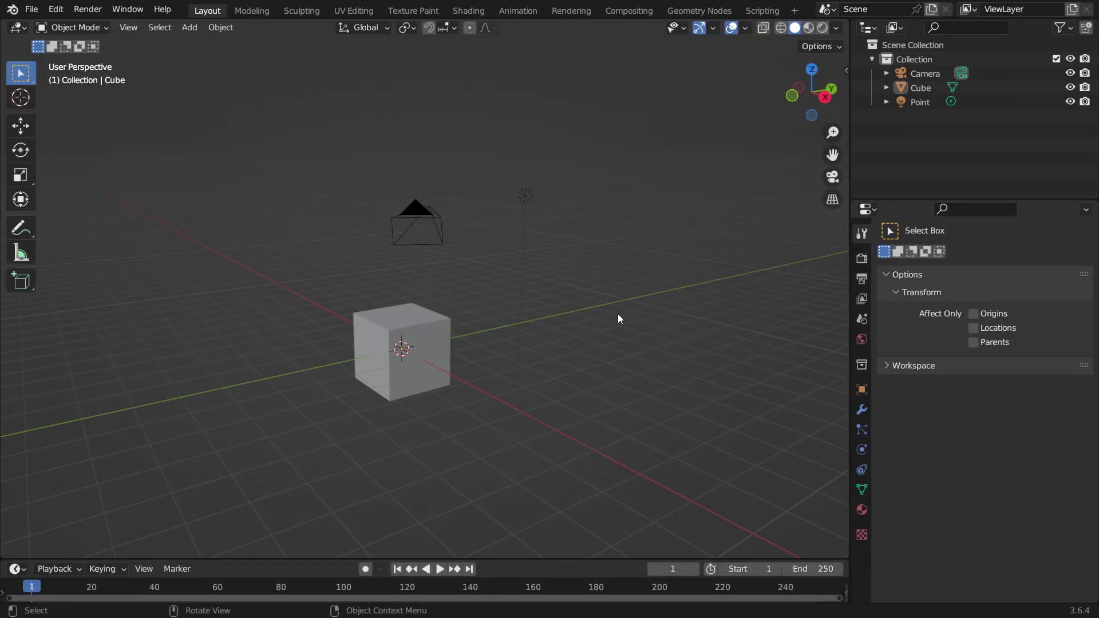
- Delete the default camera, cube and light, then import trace.svg from Downloads
{"action": "key", "text": "a"}
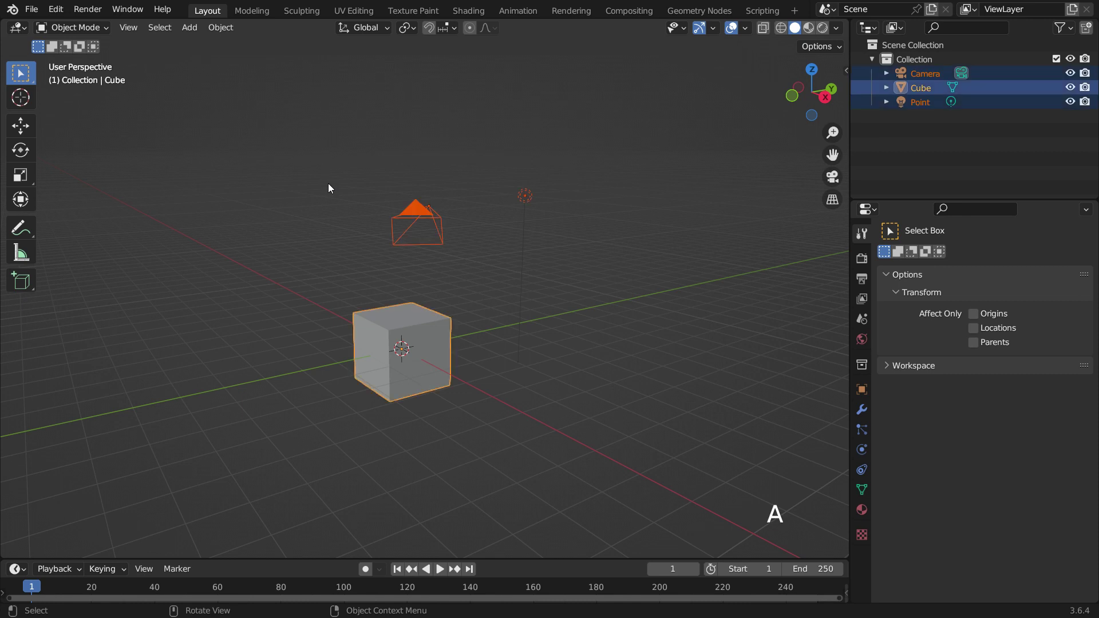
{"action": "key", "text": "Delete"}
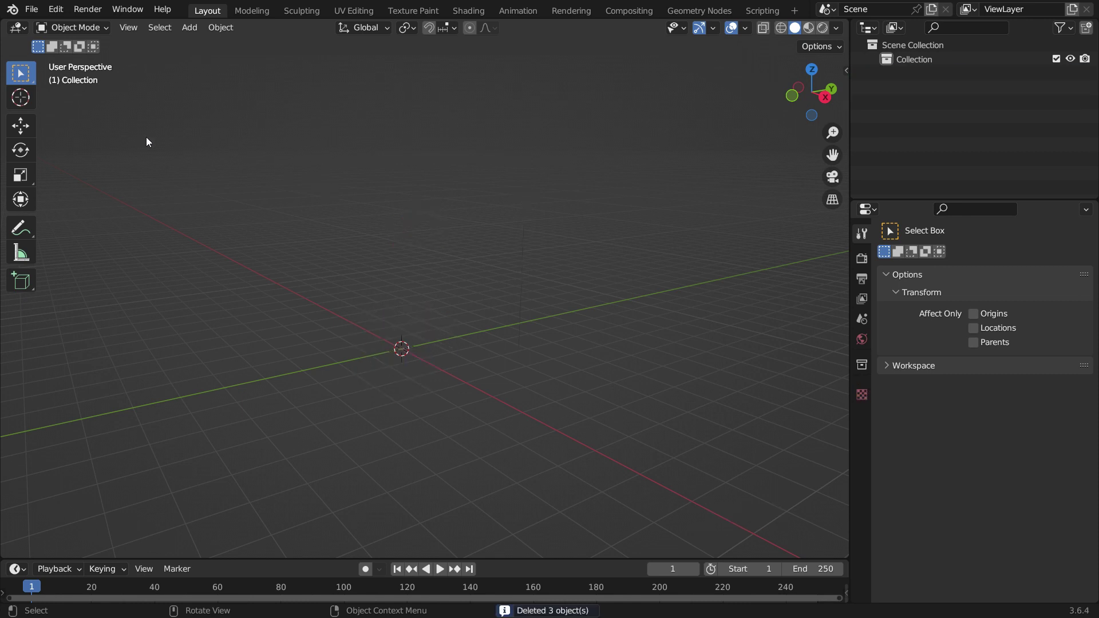
{"action": "left_click", "coordinate": [35, 14]}
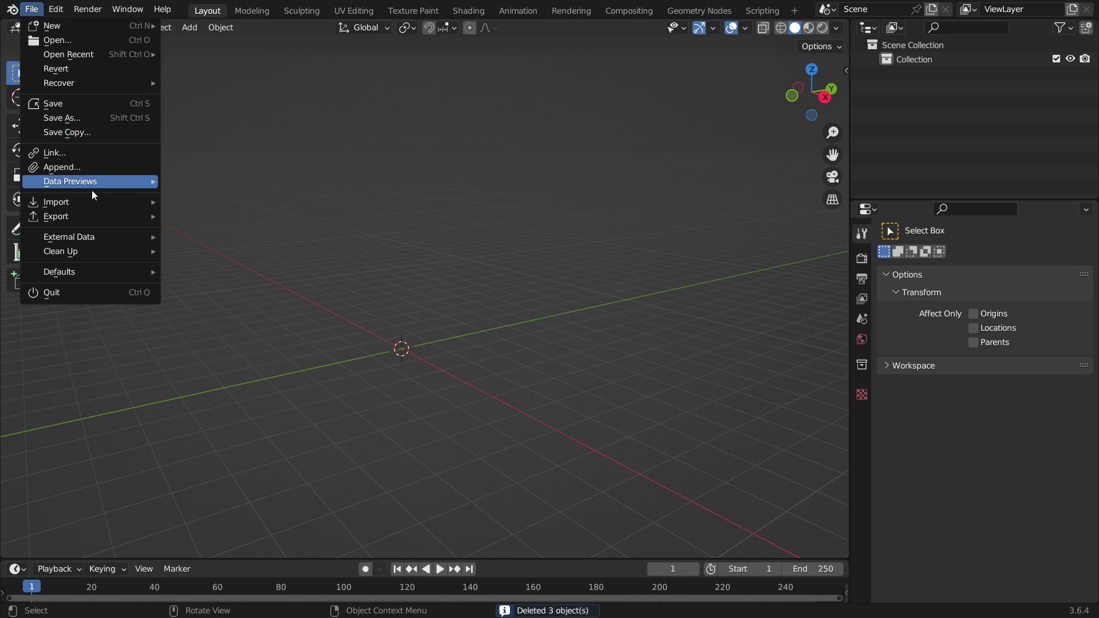
{"action": "mouse_move", "coordinate": [92, 200]}
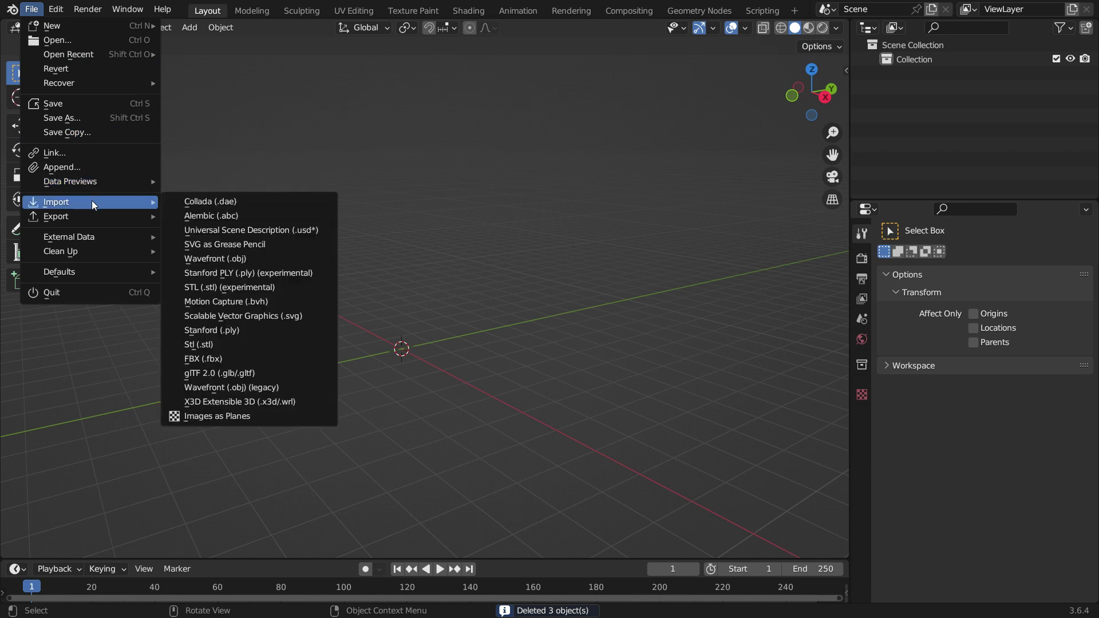
{"action": "left_click", "coordinate": [317, 318]}
{"action": "left_click", "coordinate": [352, 263]}
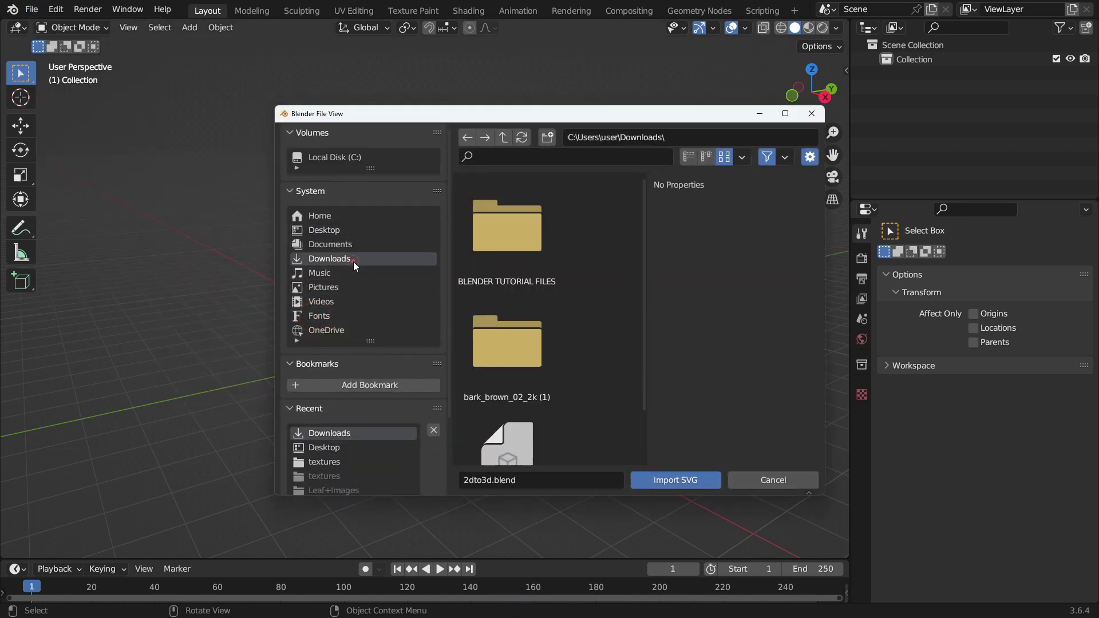
{"action": "scroll", "coordinate": [535, 292], "scroll_direction": "down", "scroll_amount": 2}
{"action": "left_click", "coordinate": [530, 373]}
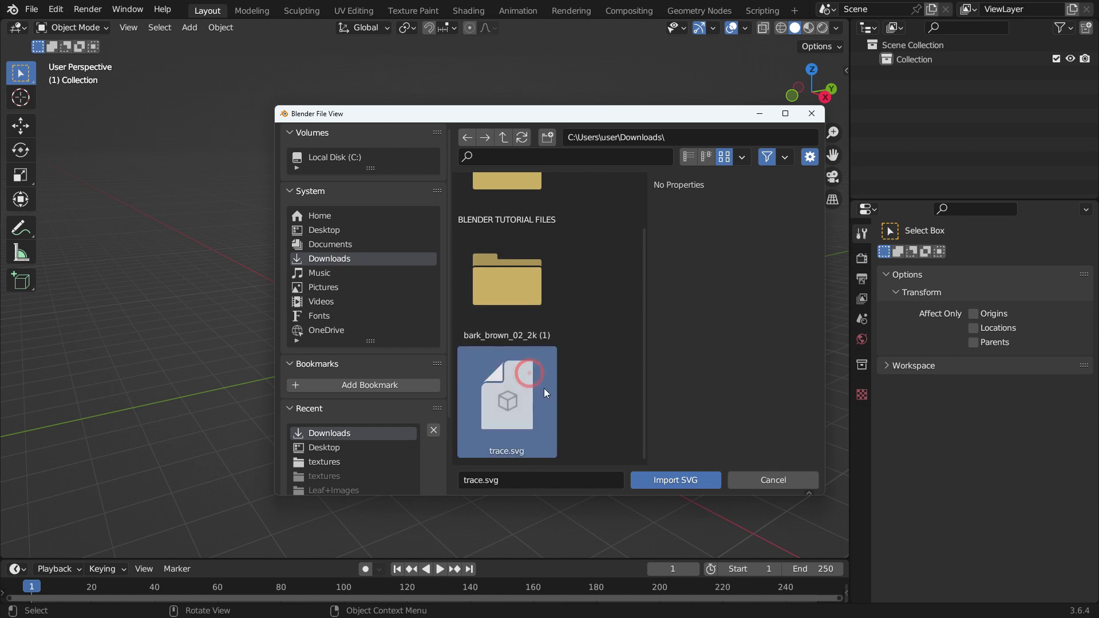
{"action": "left_click", "coordinate": [706, 486]}
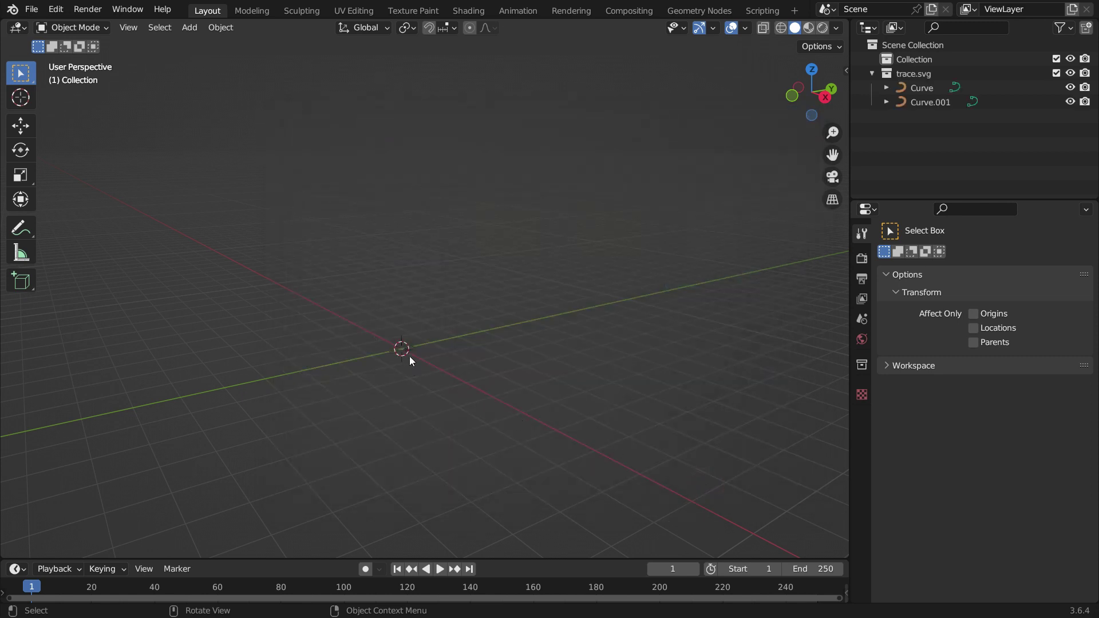
- Scale both butterfly curves up about 7.17 times
{"action": "scroll", "coordinate": [410, 352], "scroll_direction": "up", "scroll_amount": 10}
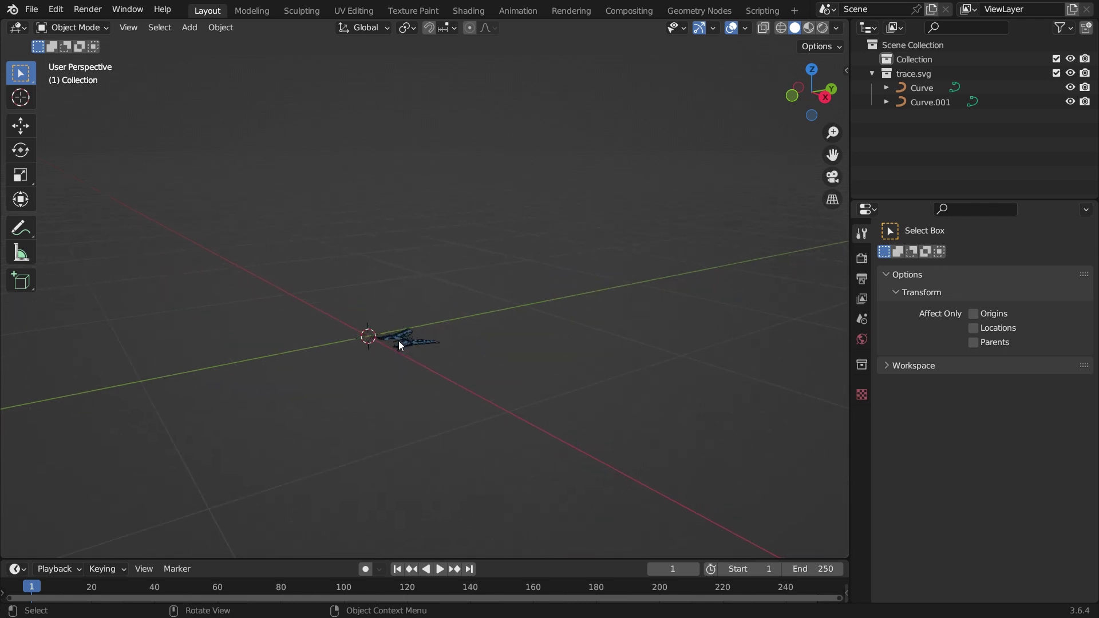
{"action": "middle_click_drag", "start_coordinate": [400, 335], "coordinate": [501, 437]}
{"action": "scroll", "coordinate": [487, 386], "scroll_direction": "down", "scroll_amount": 4}
{"action": "key", "text": "a"}
{"action": "scroll", "coordinate": [432, 380], "scroll_direction": "down", "scroll_amount": 5}
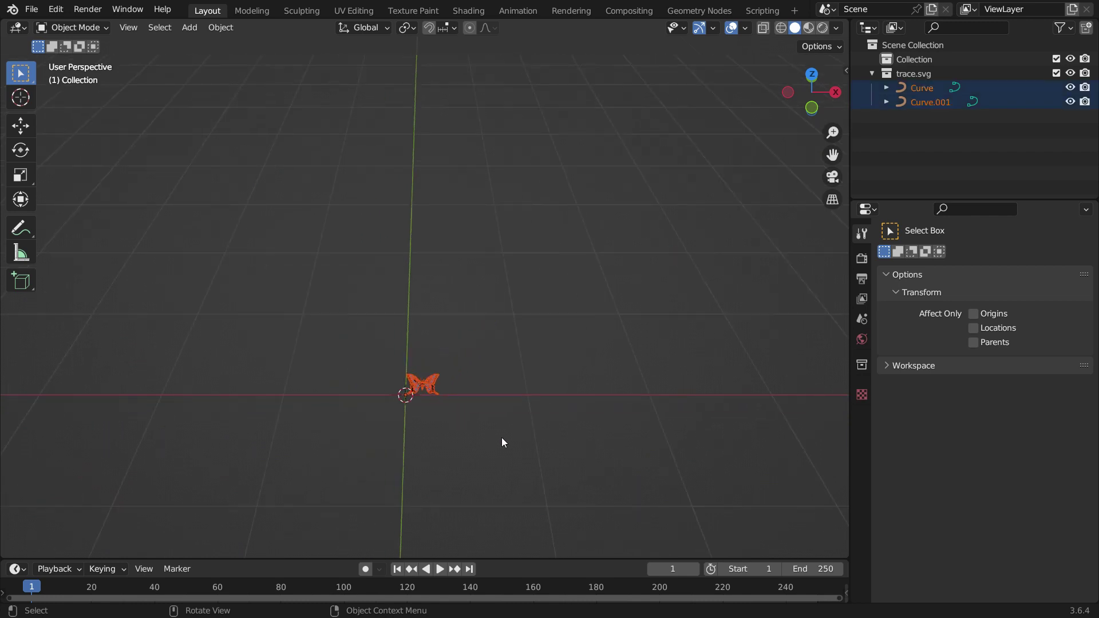
{"action": "key", "text": "s"}
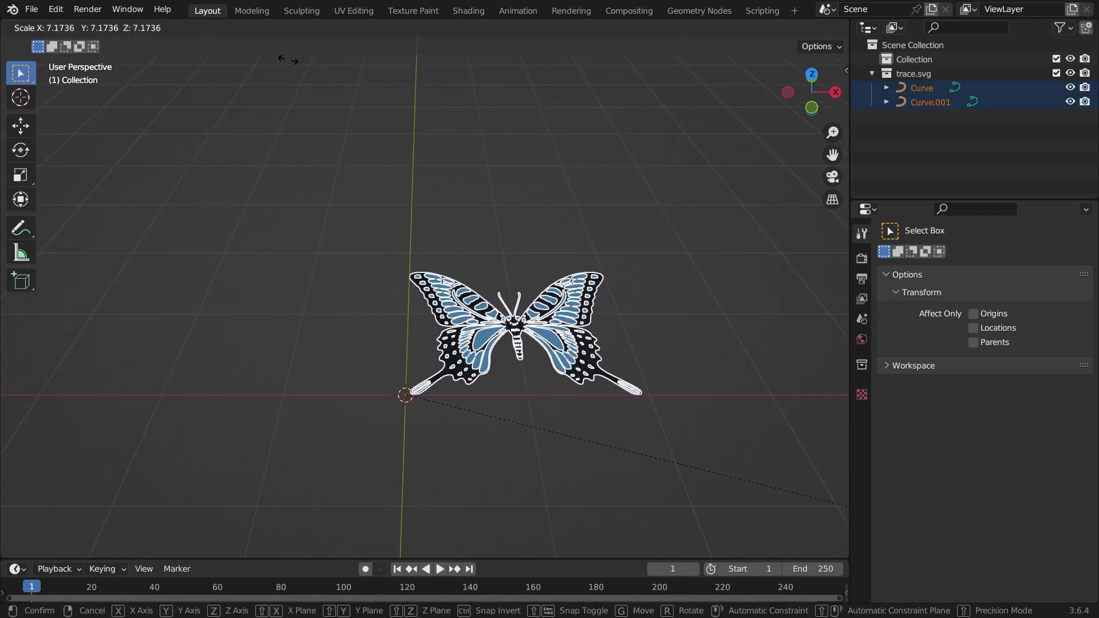
{"action": "left_click", "coordinate": [292, 59]}
- Inspect the blue pattern and black body curves by moving each aside and cancelling
{"action": "scroll", "coordinate": [572, 355], "scroll_direction": "up", "scroll_amount": 3}
{"action": "middle_click_drag", "start_coordinate": [573, 355], "coordinate": [556, 396]}
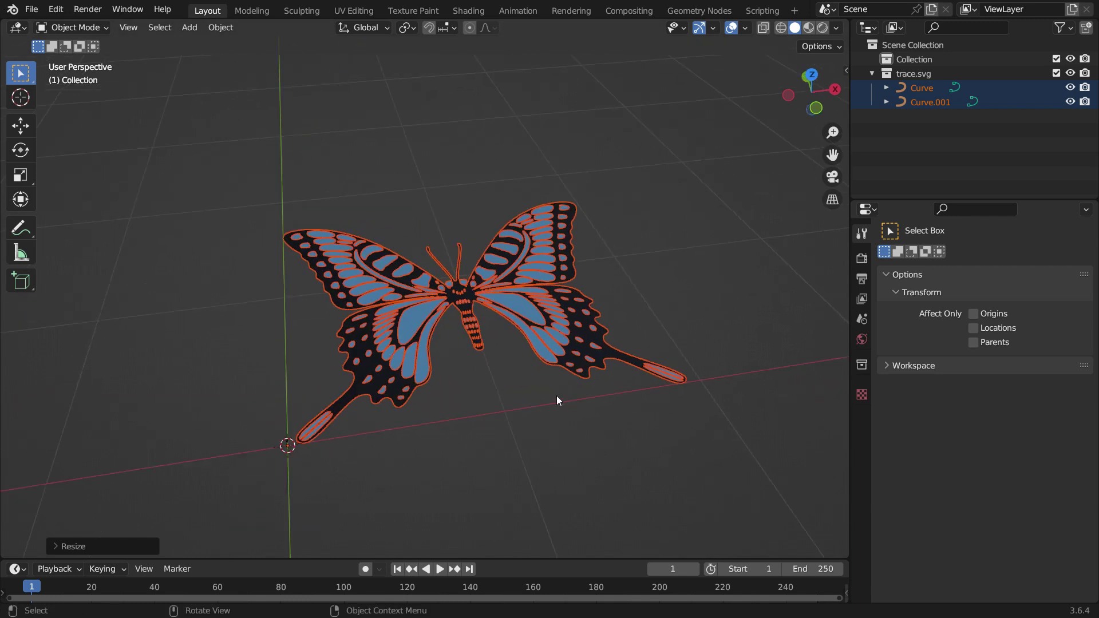
{"action": "left_click", "coordinate": [562, 348]}
{"action": "key", "text": "g"}
{"action": "right_click", "coordinate": [348, 203]}
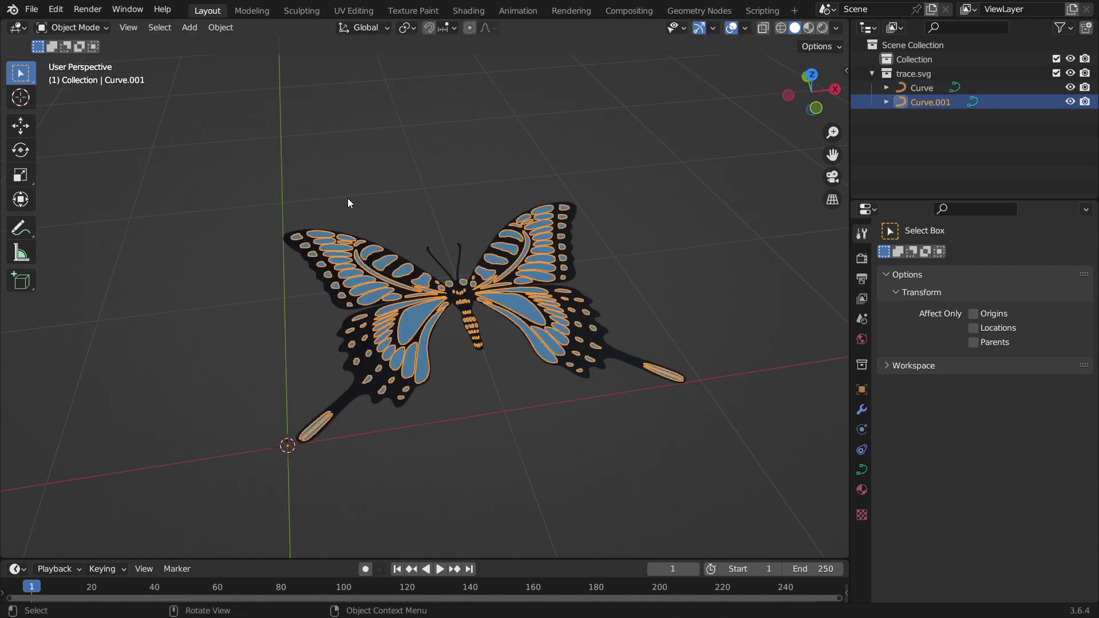
{"action": "left_click", "coordinate": [592, 297]}
{"action": "key", "text": "g"}
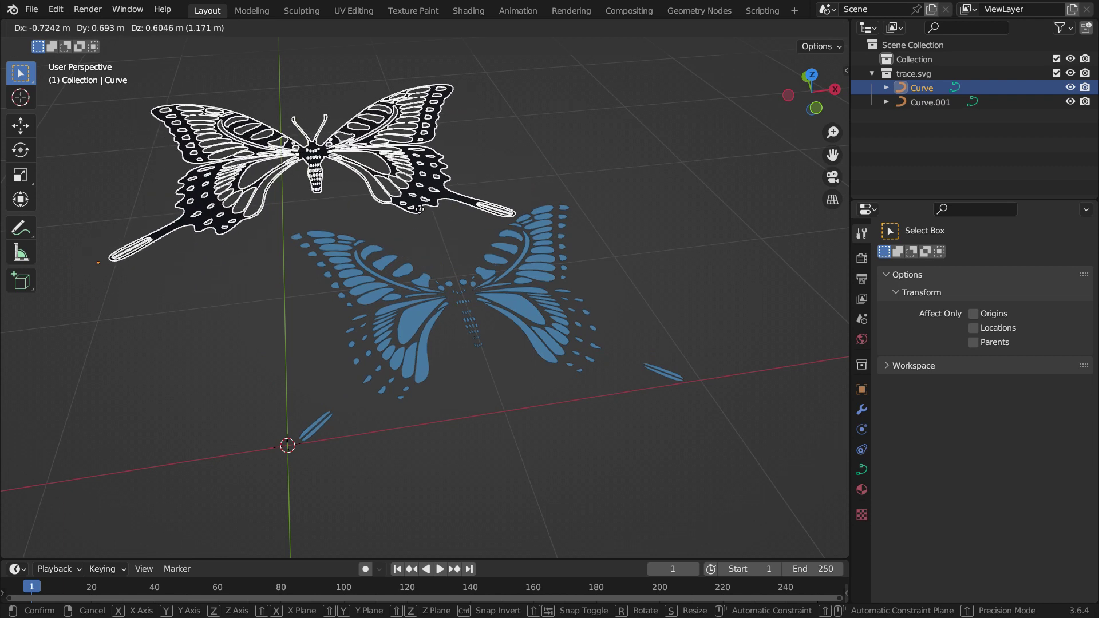
{"action": "right_click", "coordinate": [567, 206]}
- Toggle visibility in the Outliner, leaving Curve.001 hidden and the black body shown
{"action": "left_click", "coordinate": [1063, 98]}
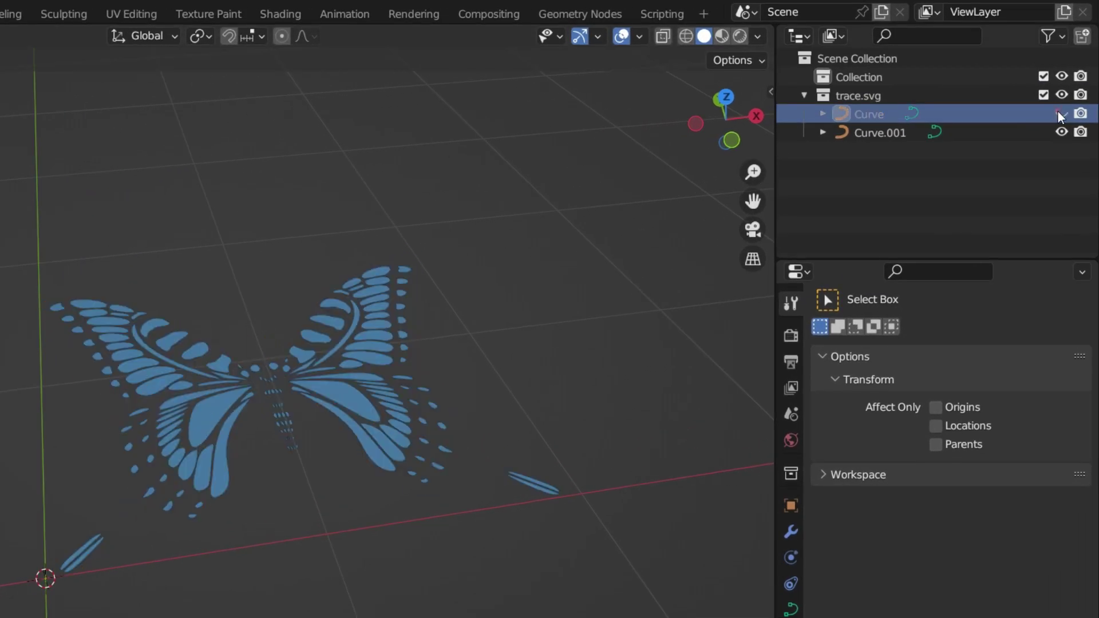
{"action": "left_click", "coordinate": [1058, 112]}
{"action": "left_click", "coordinate": [1061, 133]}
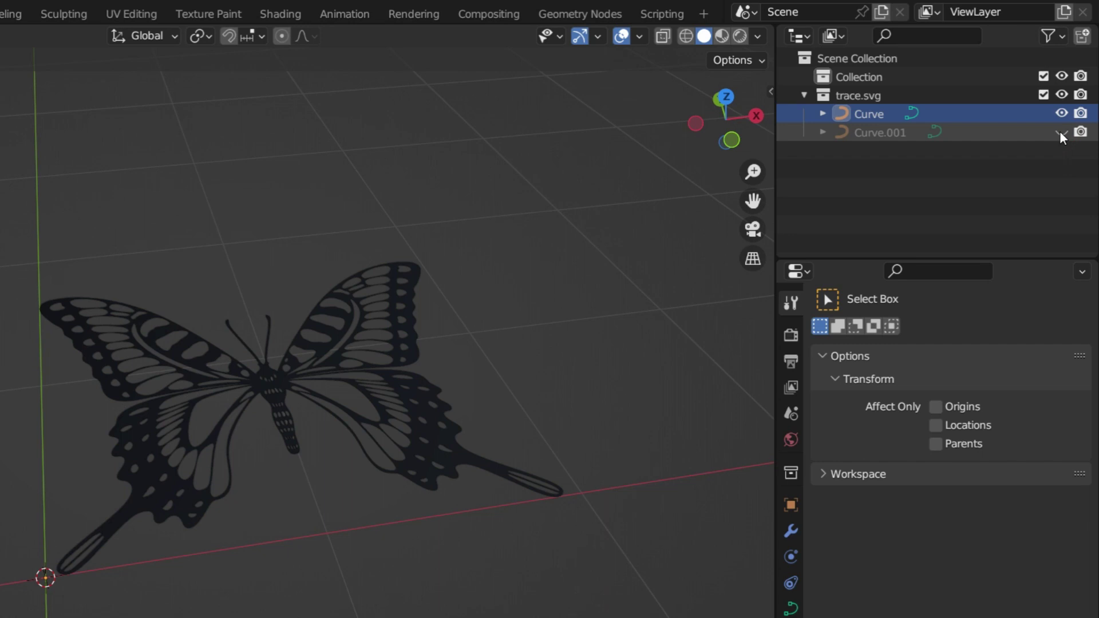
- Unhide Curve.001, enter Edit Mode on both curves, and undo a trial wing-edge point move
{"action": "left_click", "coordinate": [1060, 133]}
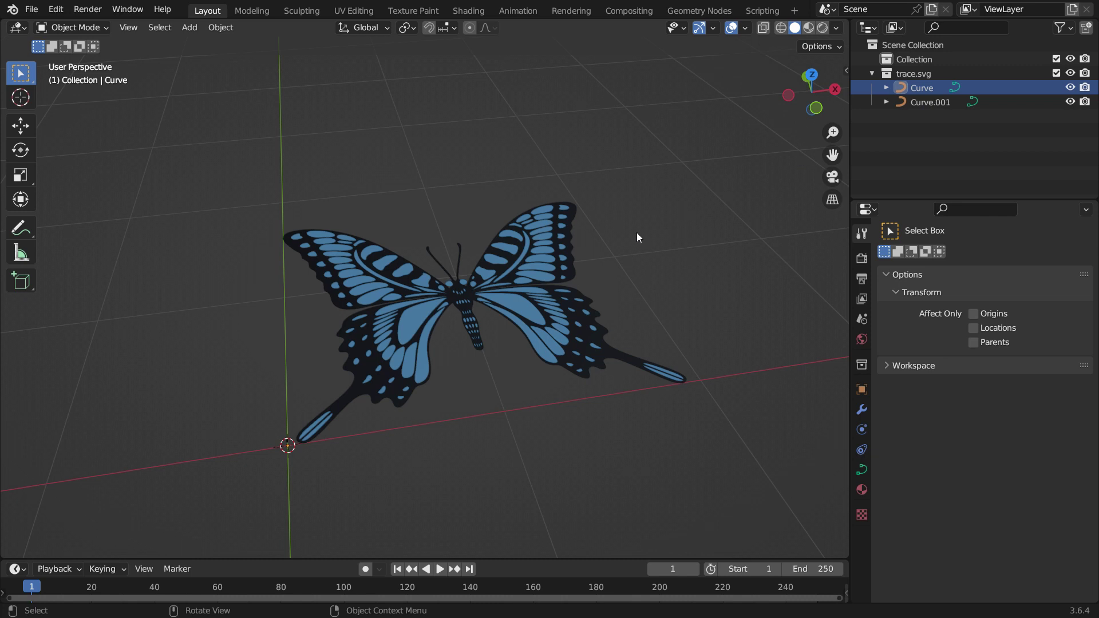
{"action": "key", "text": "a"}
{"action": "key", "text": "Tab"}
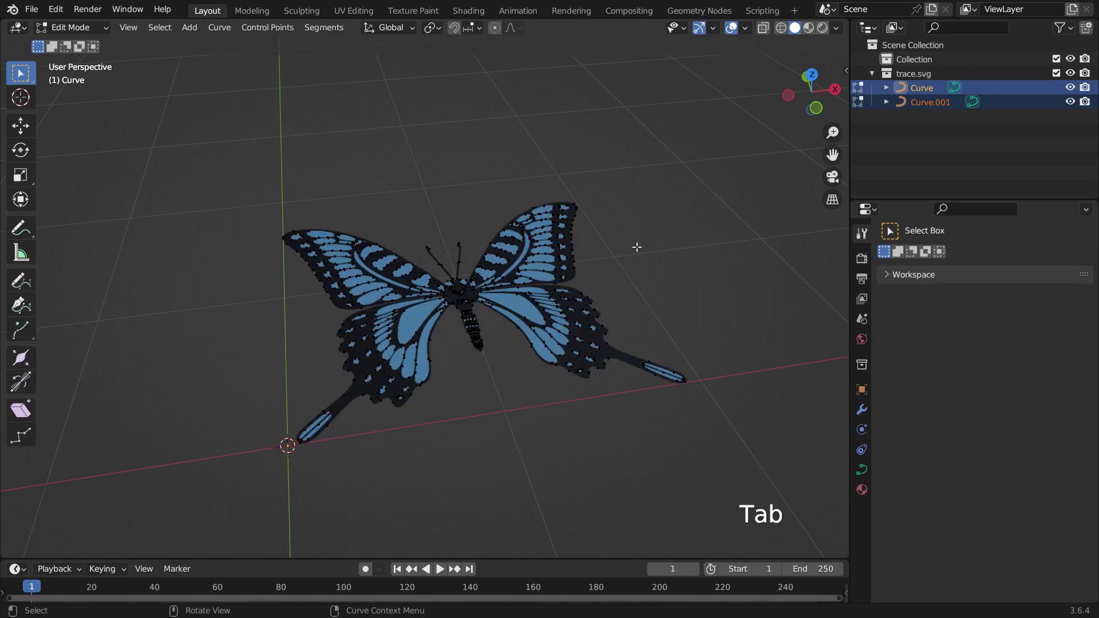
{"action": "scroll", "coordinate": [624, 343], "scroll_direction": "up", "scroll_amount": 4}
{"action": "scroll", "coordinate": [591, 307], "scroll_direction": "up", "scroll_amount": 2}
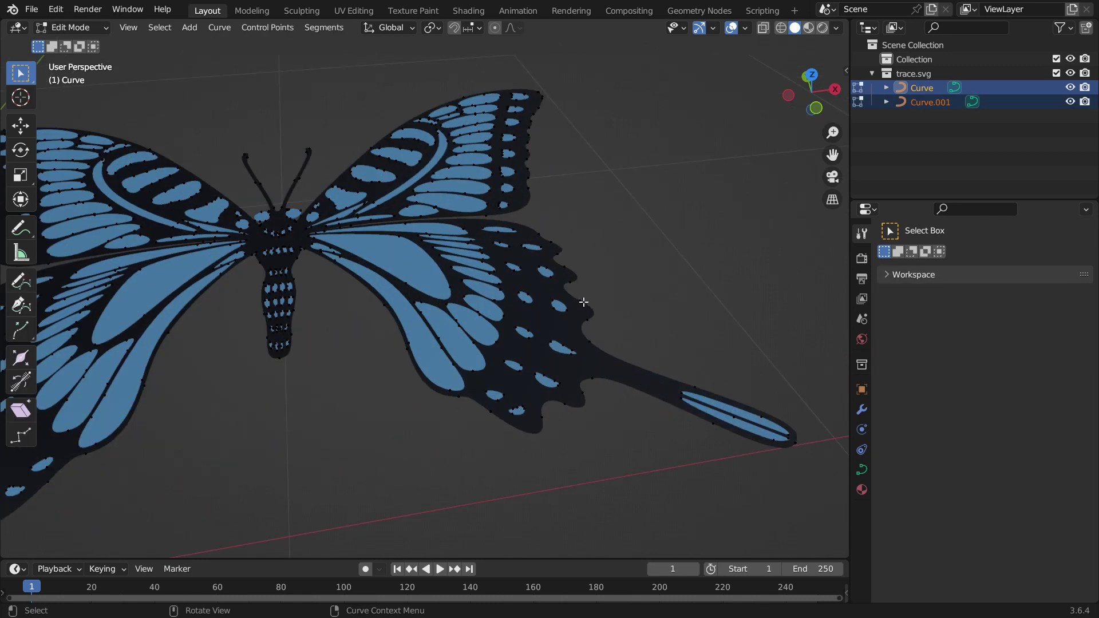
{"action": "left_click", "coordinate": [583, 302]}
{"action": "key", "text": "g"}
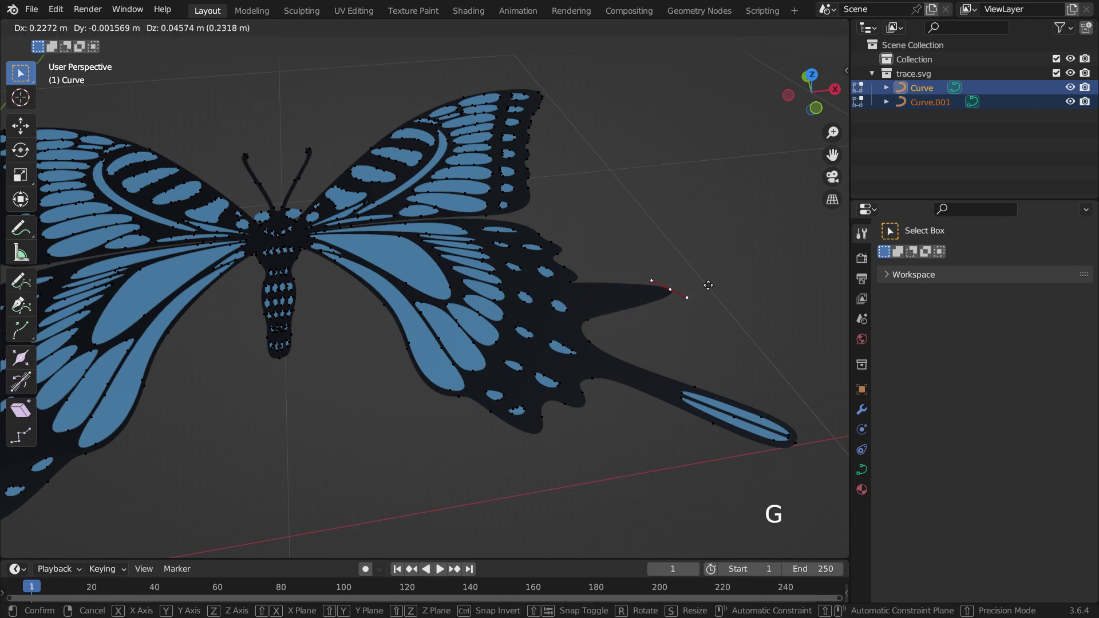
{"action": "left_click", "coordinate": [708, 285]}
{"action": "key", "text": "ctrl+z"}
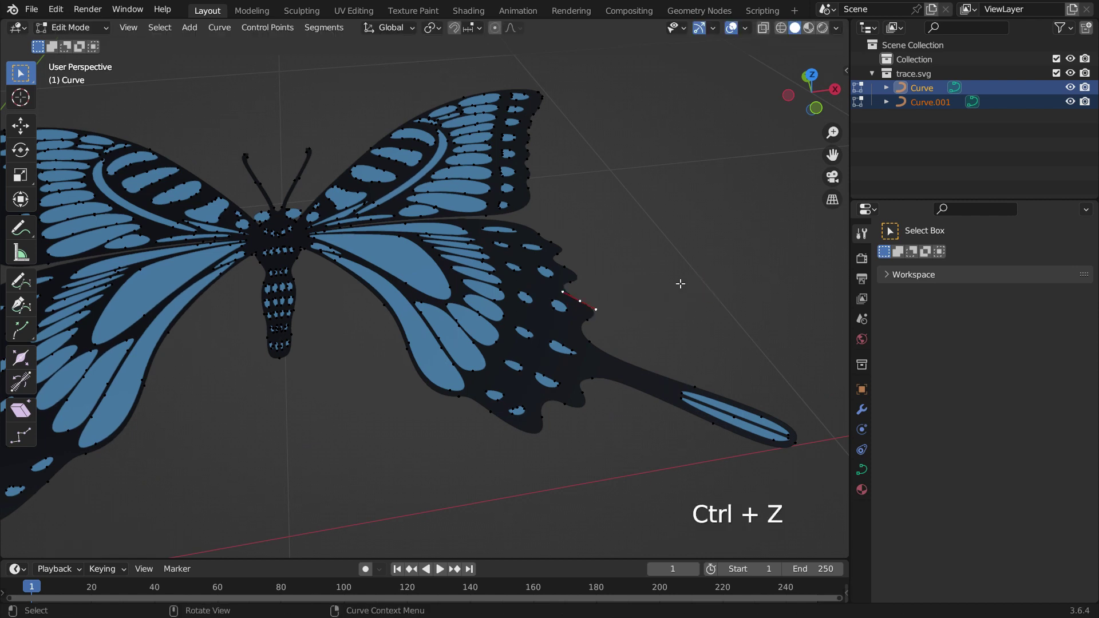
- Box-select the stray control points on the upper-left wing tip and delete those vertices
{"action": "scroll", "coordinate": [680, 283], "scroll_direction": "down", "scroll_amount": 5}
{"action": "scroll", "coordinate": [240, 240], "scroll_direction": "up", "scroll_amount": 8}
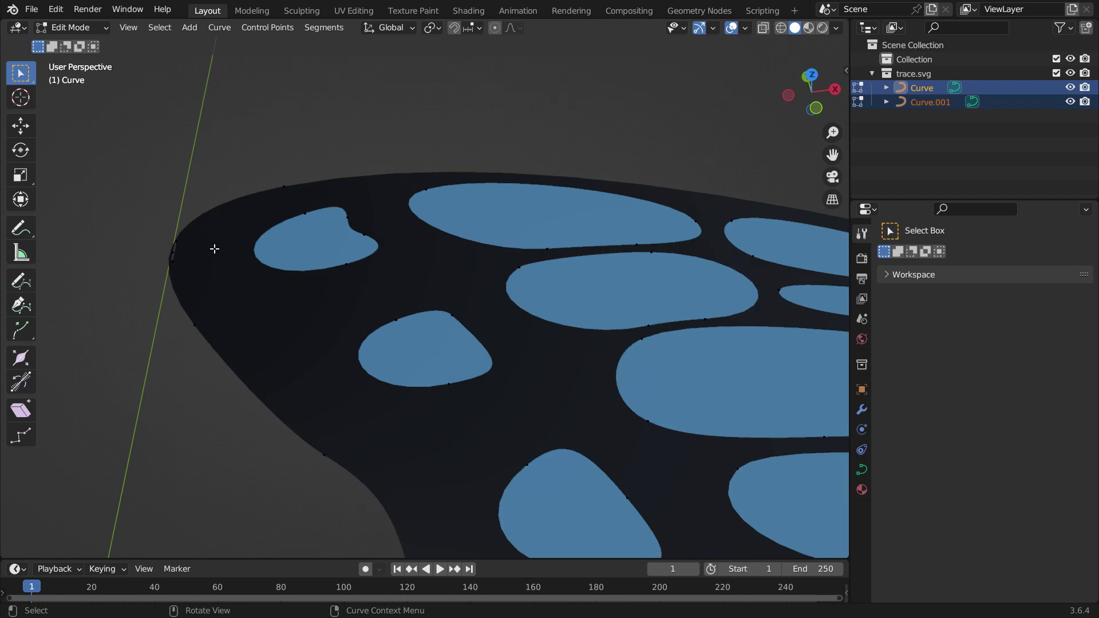
{"action": "left_click_drag", "start_coordinate": [141, 228], "coordinate": [180, 268]}
{"action": "middle_click_drag", "start_coordinate": [180, 268], "coordinate": [213, 314]}
{"action": "key", "text": "g"}
{"action": "left_click", "coordinate": [261, 324]}
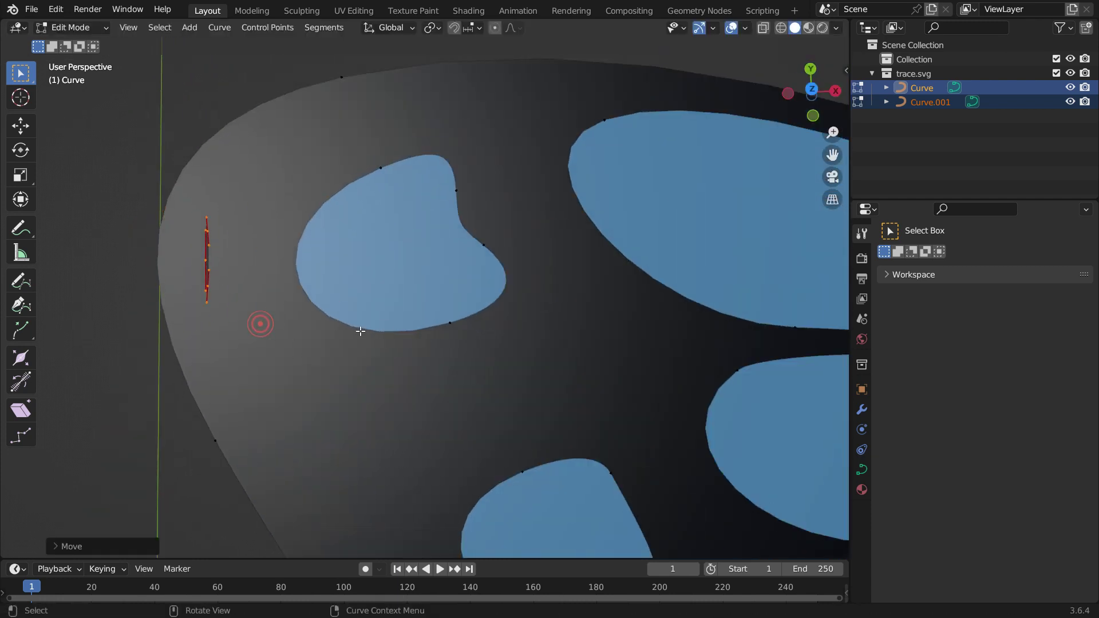
{"action": "key", "text": "Delete"}
{"action": "left_click", "coordinate": [387, 331]}
{"action": "scroll", "coordinate": [283, 230], "scroll_direction": "down", "scroll_amount": 4}
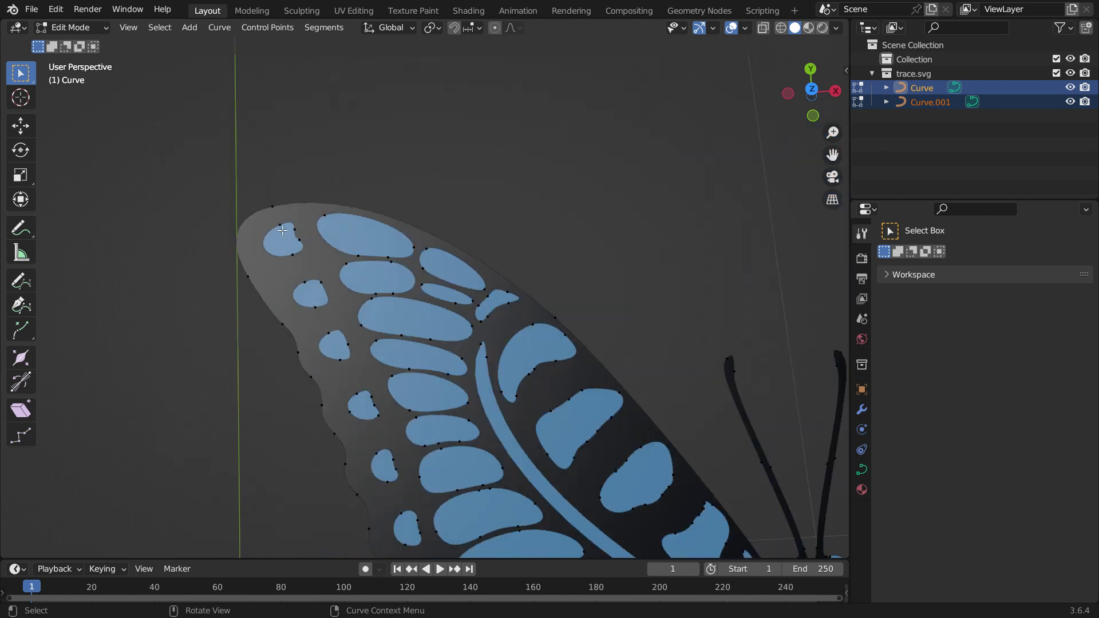
{"action": "scroll", "coordinate": [282, 230], "scroll_direction": "down", "scroll_amount": 5}
{"action": "middle_click_drag", "start_coordinate": [283, 230], "coordinate": [496, 429]}
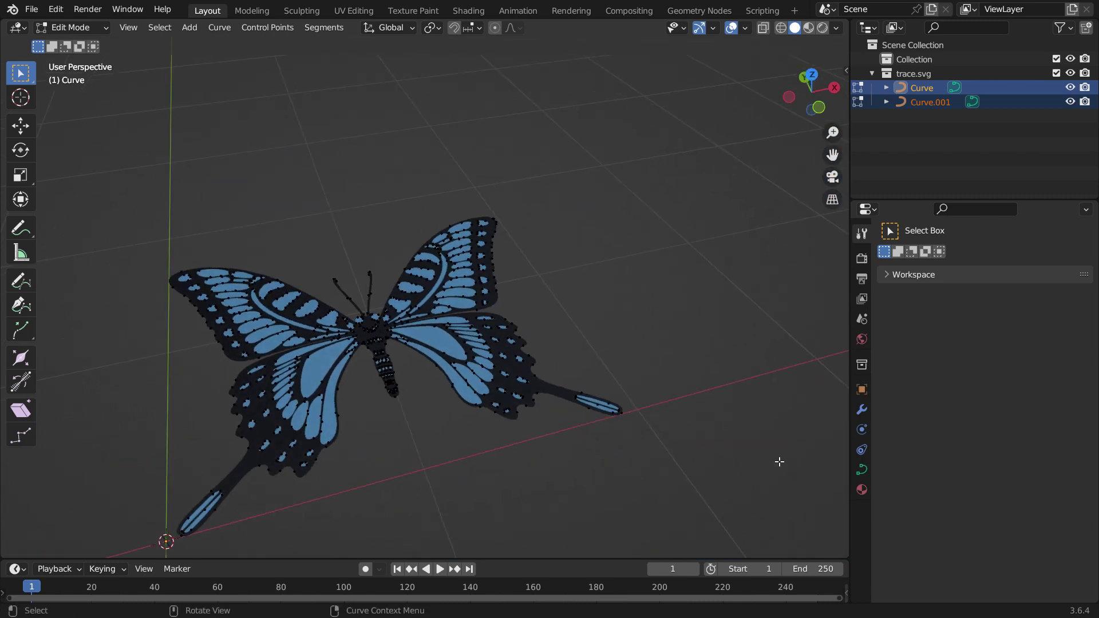
- Set the black butterfly Curve's Geometry Extrude to 0.01 m
{"action": "left_click", "coordinate": [861, 469]}
{"action": "scroll", "coordinate": [916, 429], "scroll_direction": "down", "scroll_amount": 5}
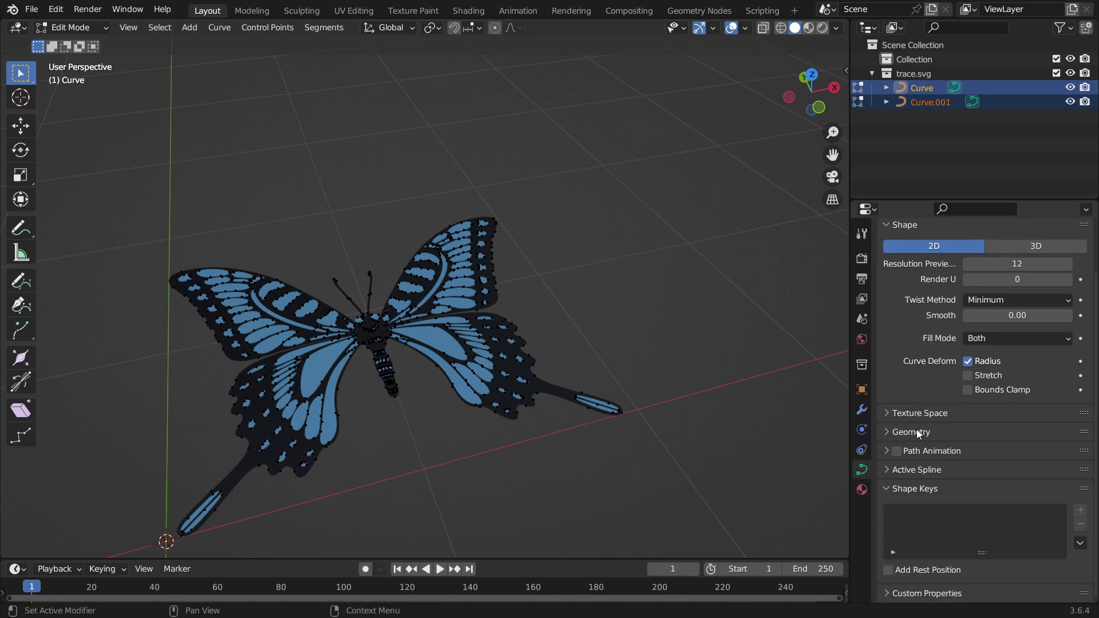
{"action": "left_click", "coordinate": [916, 432]}
{"action": "scroll", "coordinate": [923, 432], "scroll_direction": "down", "scroll_amount": 6}
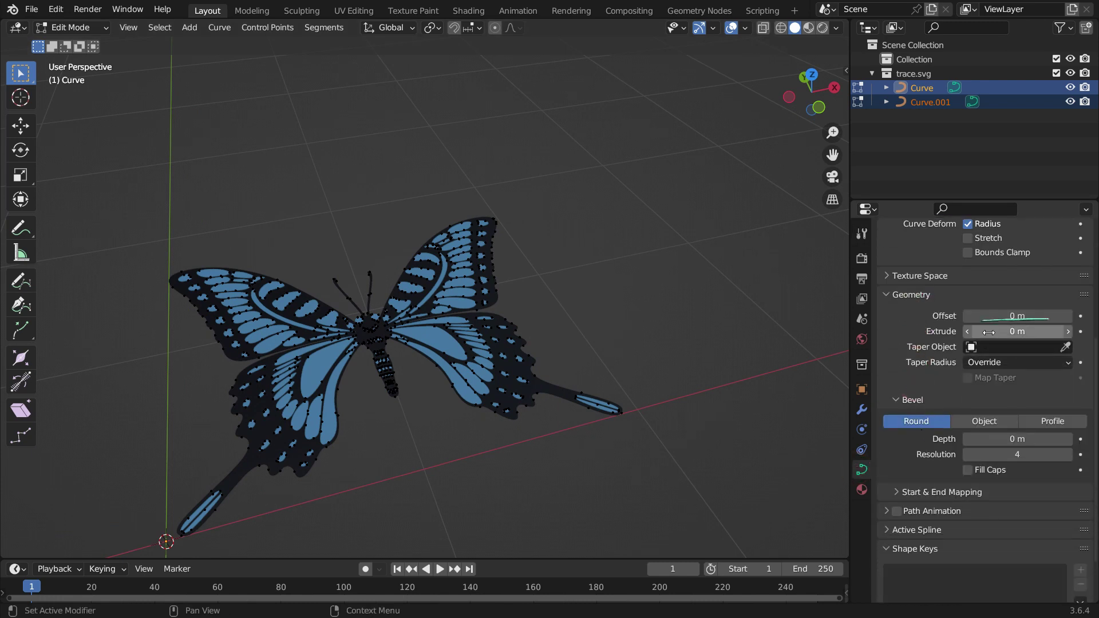
{"action": "mouse_move", "coordinate": [989, 332]}
{"action": "left_mouse_down"}
{"action": "mouse_move", "coordinate": [1031, 332]}
{"action": "mouse_move", "coordinate": [994, 329]}
{"action": "left_mouse_up"}
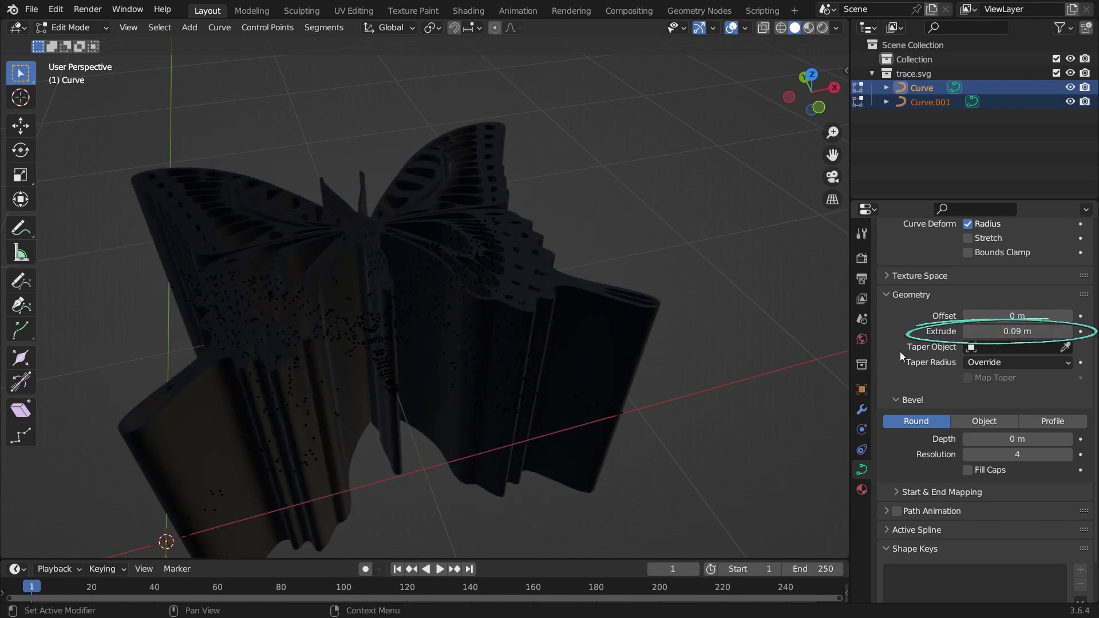
{"action": "key", "text": "shift"}
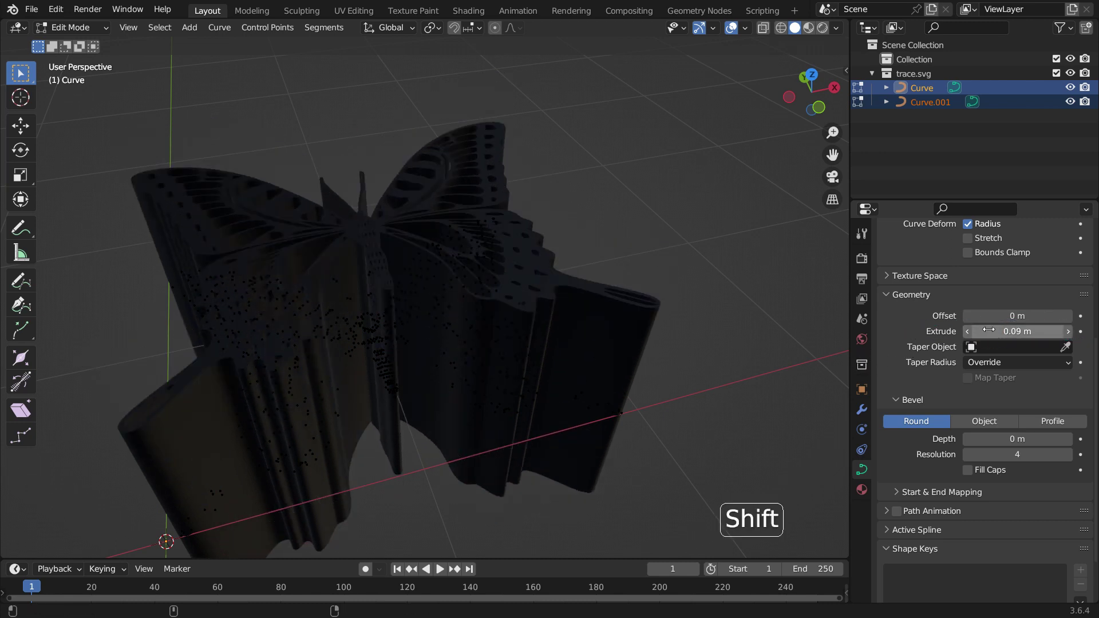
{"action": "left_click_drag", "start_coordinate": [994, 331], "coordinate": [948, 331], "text": "shift"}
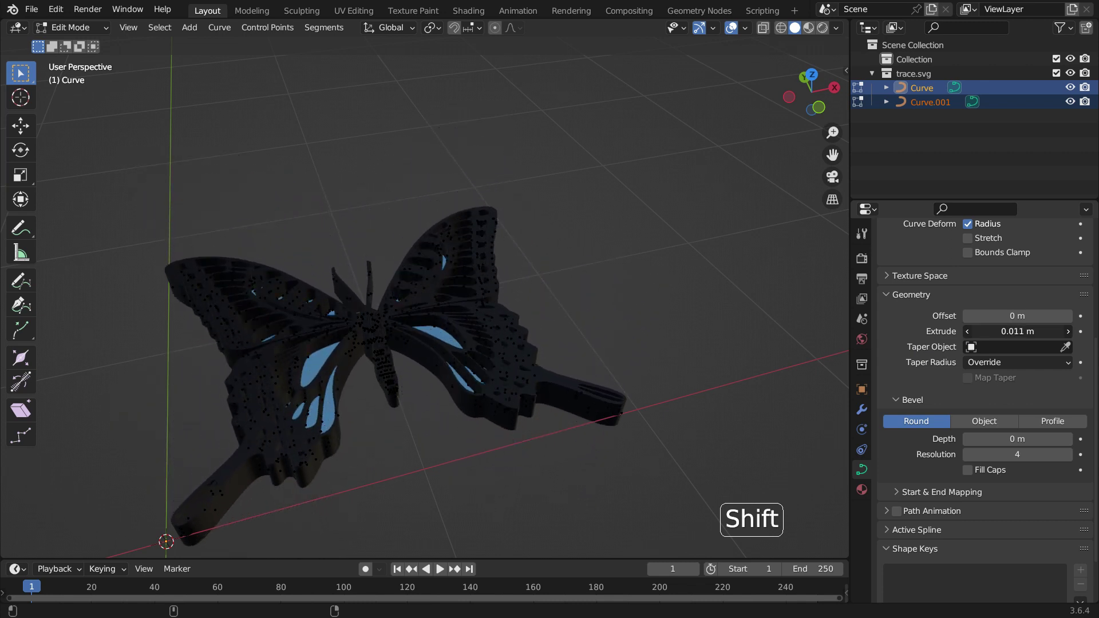
{"action": "left_click", "coordinate": [1025, 332]}
{"action": "type", "text": "0.01"}
{"action": "key", "text": "Return"}
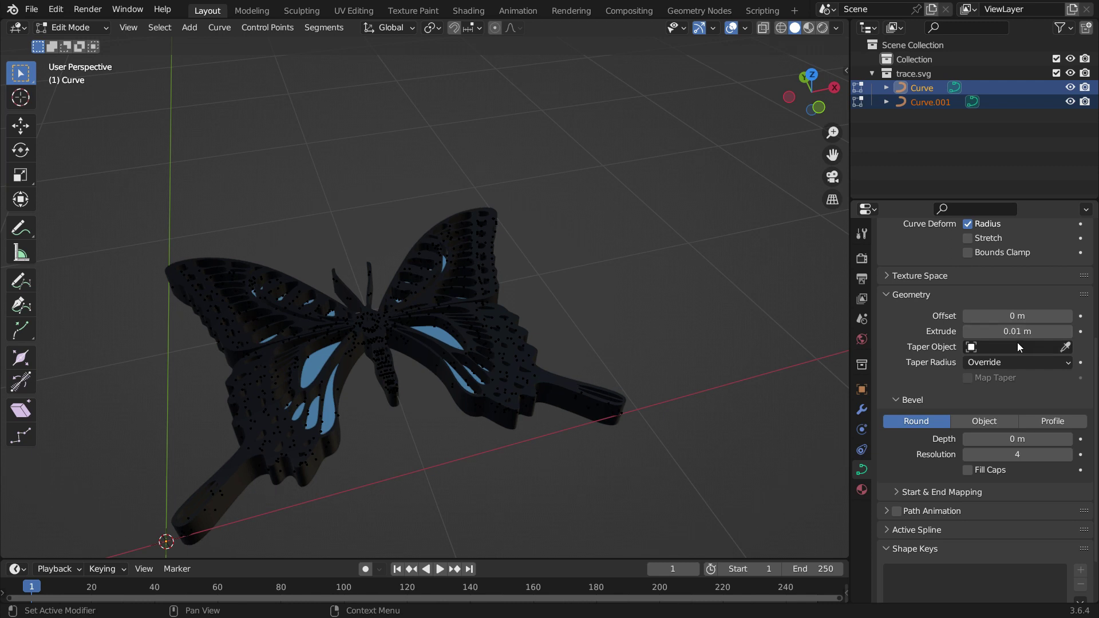
- Back in Object Mode, extrude the blue Curve.001 pattern to about 0.013 m
{"action": "key", "text": "Tab"}
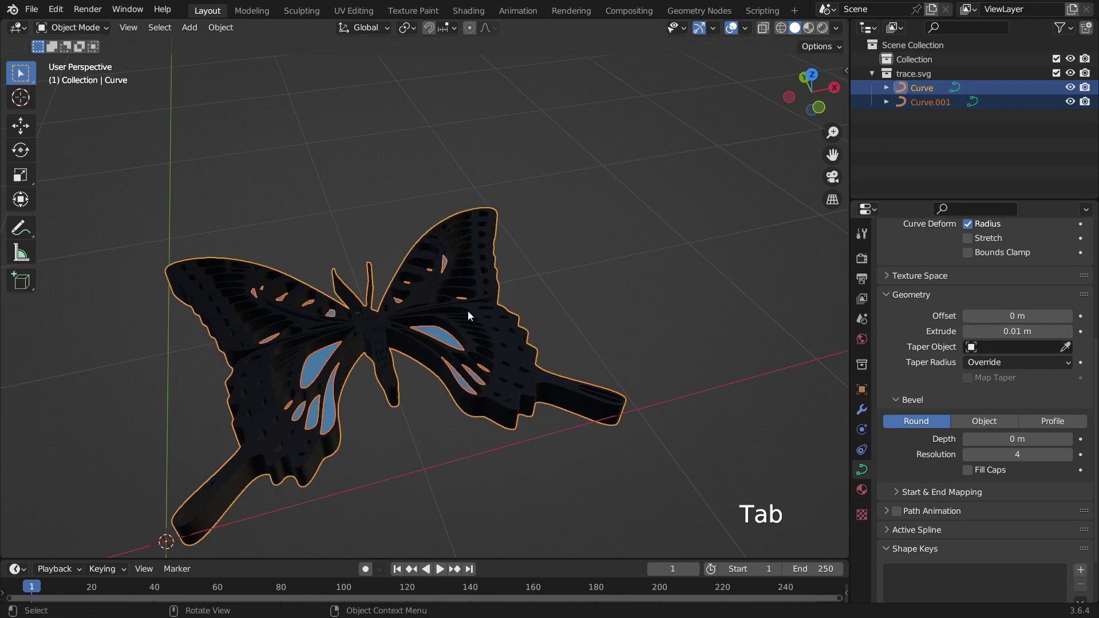
{"action": "left_click", "coordinate": [473, 328]}
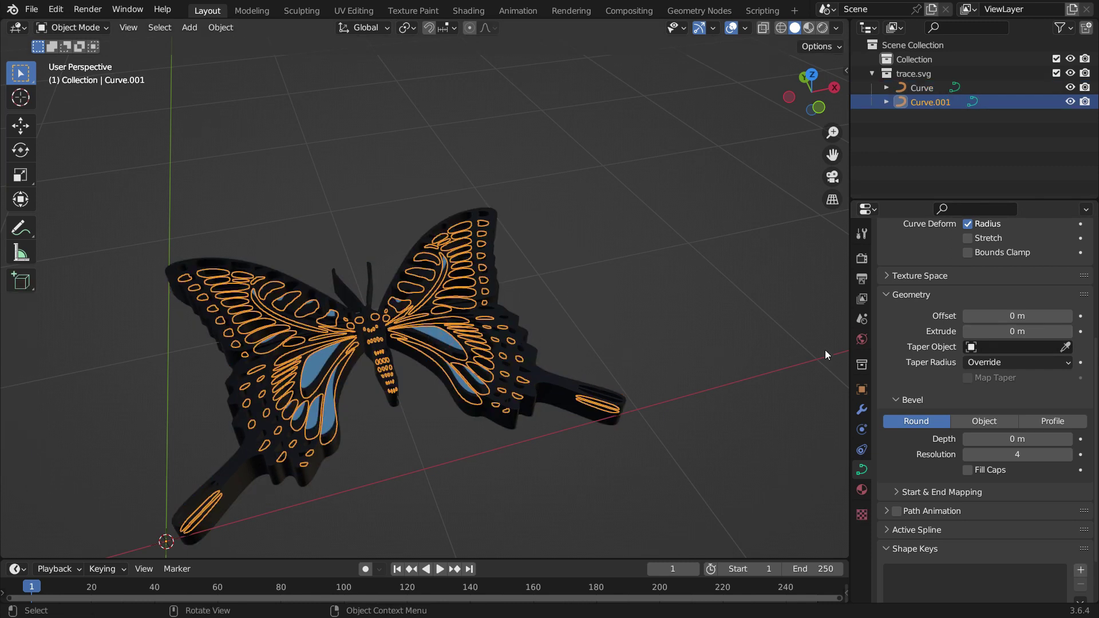
{"action": "mouse_move", "coordinate": [1005, 332]}
{"action": "left_mouse_down", "text": "shift"}
{"action": "mouse_move", "coordinate": [1045, 331]}
{"action": "mouse_move", "coordinate": [1026, 331]}
{"action": "left_mouse_up", "text": "shift"}
{"action": "middle_click_drag", "start_coordinate": [366, 400], "coordinate": [564, 351]}
{"action": "left_click", "coordinate": [551, 304]}
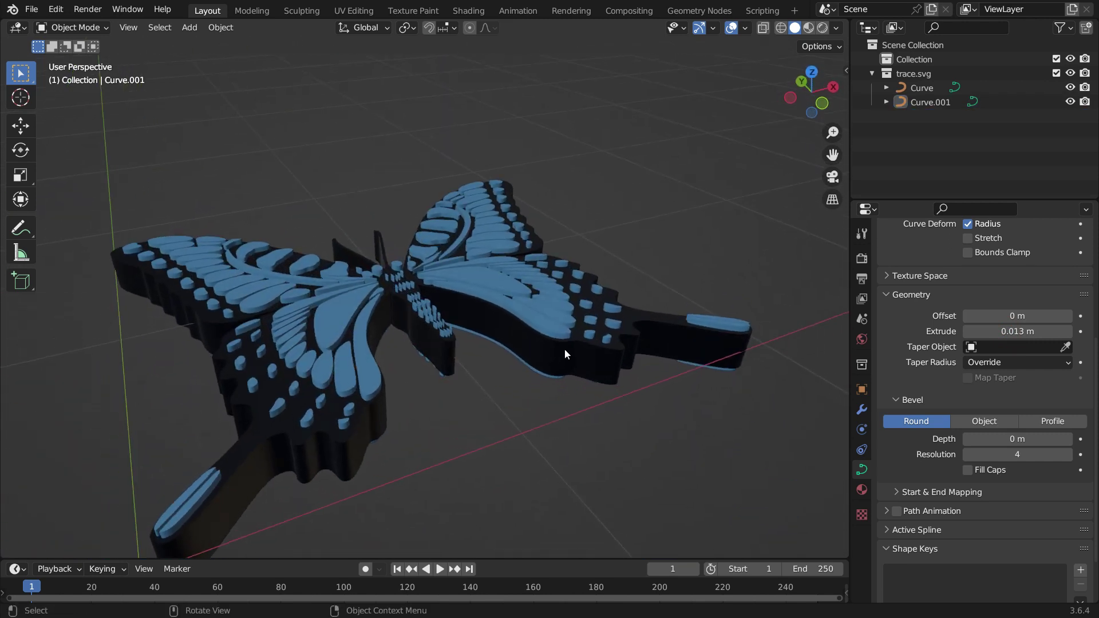
- Set the black body Curve's bevel depth to 0.0015 m
{"action": "left_click", "coordinate": [580, 359]}
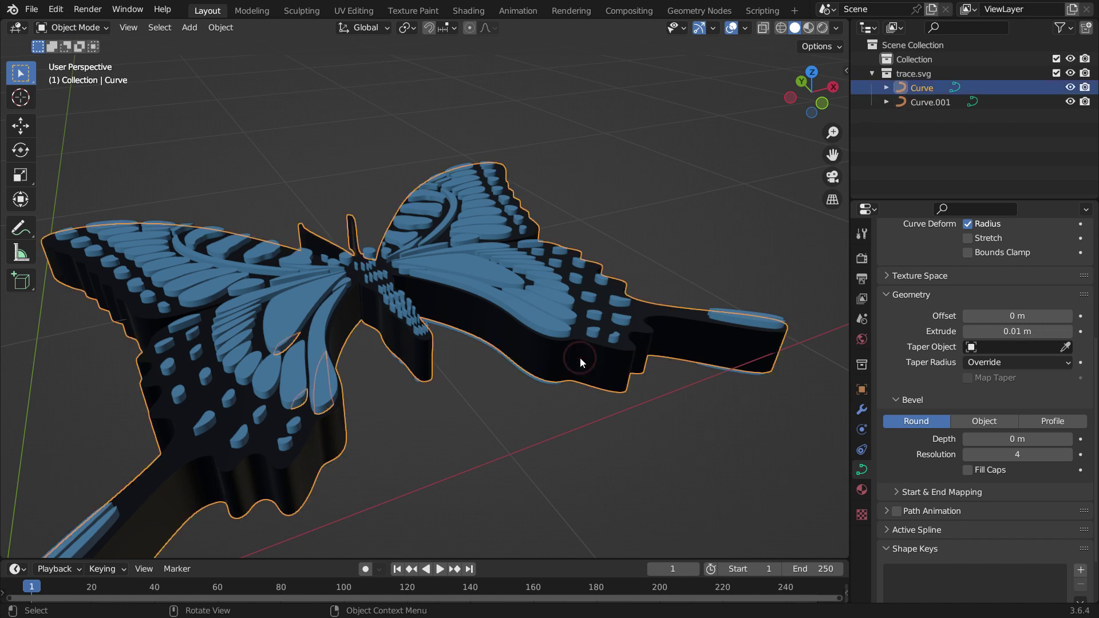
{"action": "scroll", "coordinate": [924, 437], "scroll_direction": "down", "scroll_amount": 2}
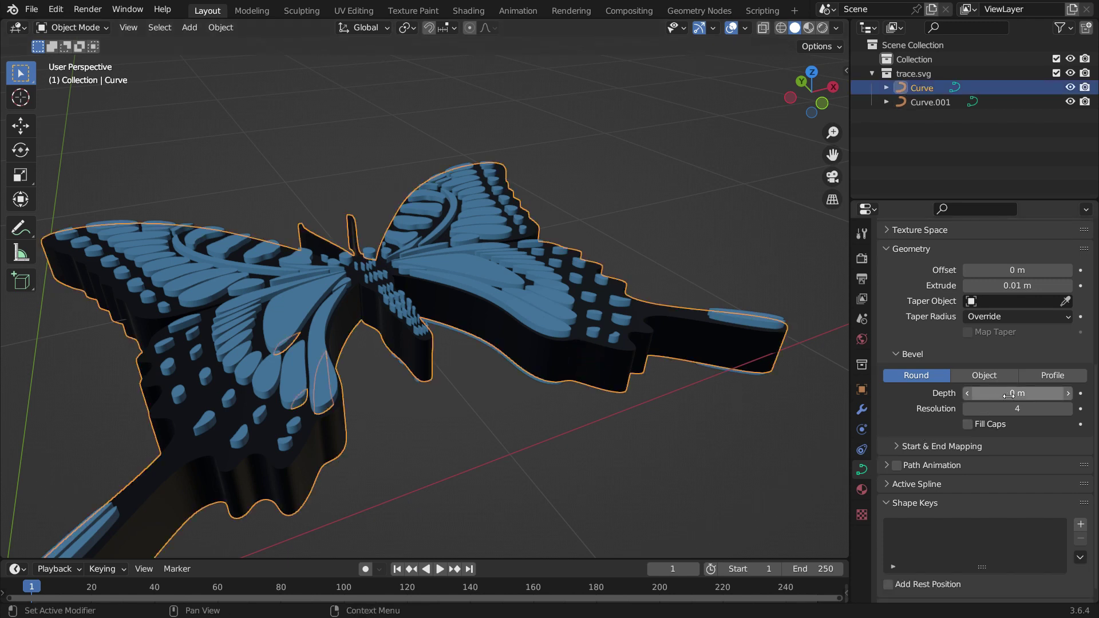
{"action": "mouse_move", "coordinate": [1018, 394]}
{"action": "left_mouse_down", "text": "shift"}
{"action": "mouse_move", "coordinate": [1069, 393]}
{"action": "mouse_move", "coordinate": [1039, 393]}
{"action": "left_mouse_up", "text": "shift"}
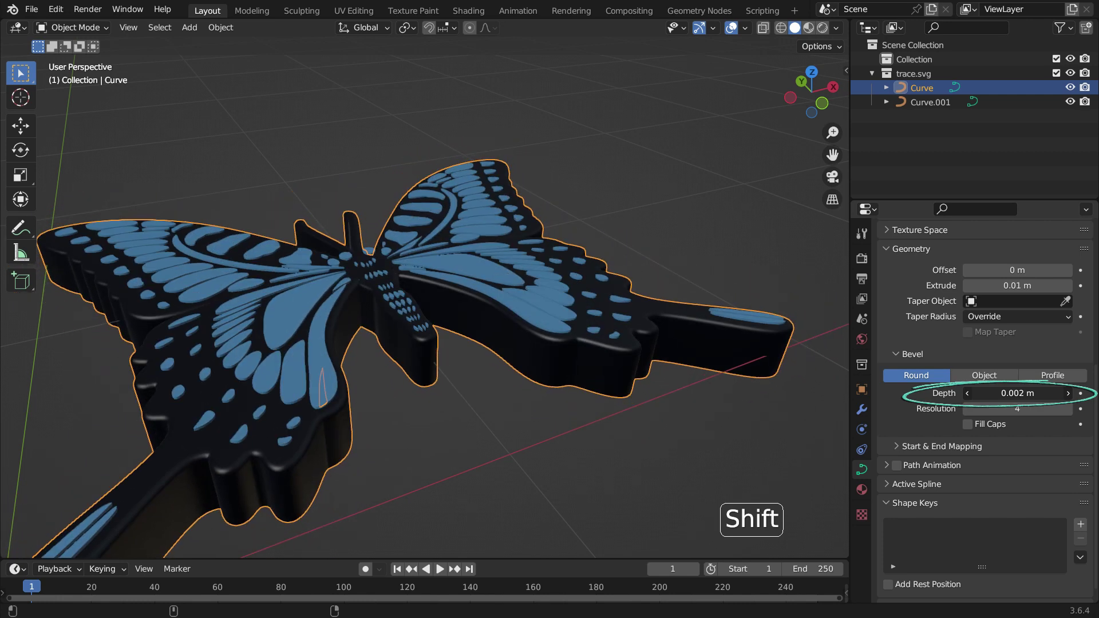
{"action": "left_click", "coordinate": [1024, 394]}
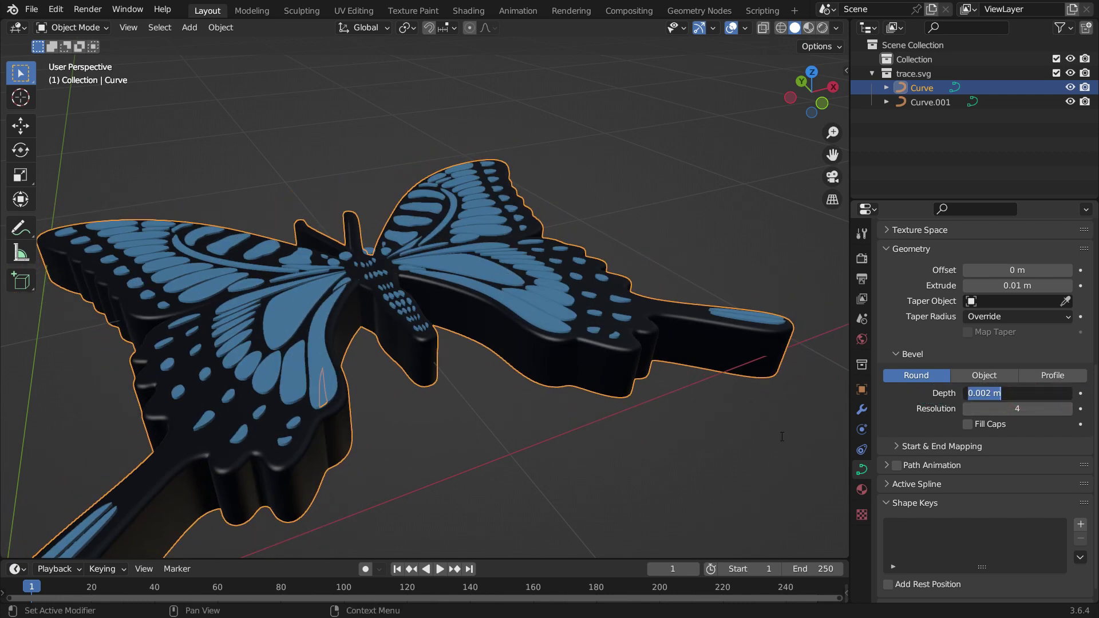
{"action": "type", "text": "0.0015"}
{"action": "key", "text": "Return"}
{"action": "middle_click_drag", "start_coordinate": [557, 304], "coordinate": [522, 331]}
- Set Curve.001's bevel depth to 0.0005 m, then deselect it
{"action": "left_click", "coordinate": [522, 333]}
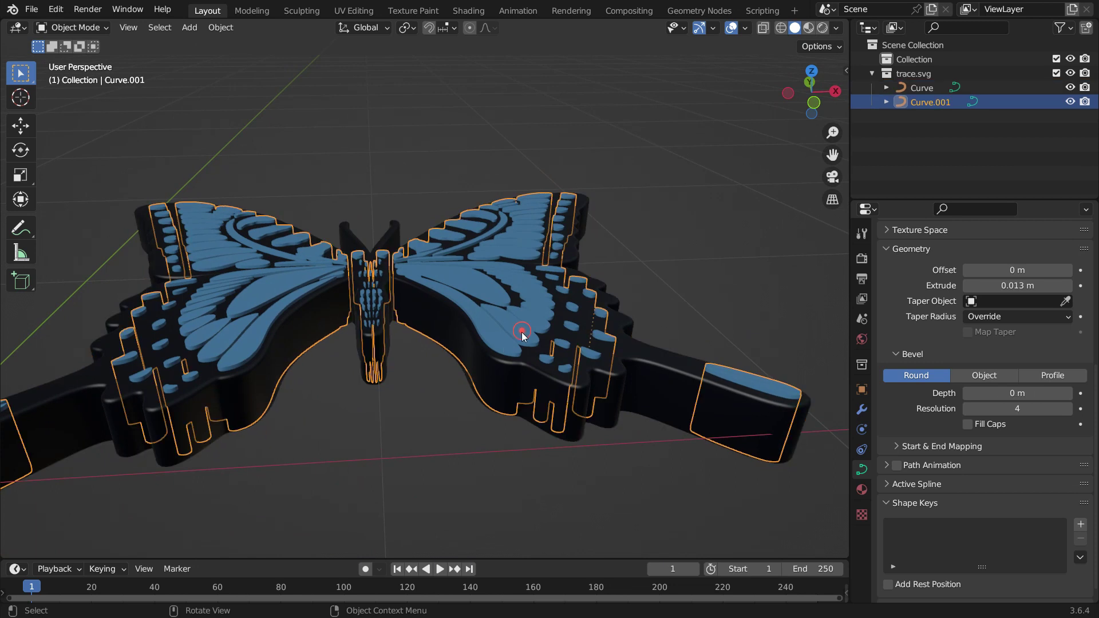
{"action": "left_click", "coordinate": [1021, 392]}
{"action": "left_click", "coordinate": [1021, 392]}
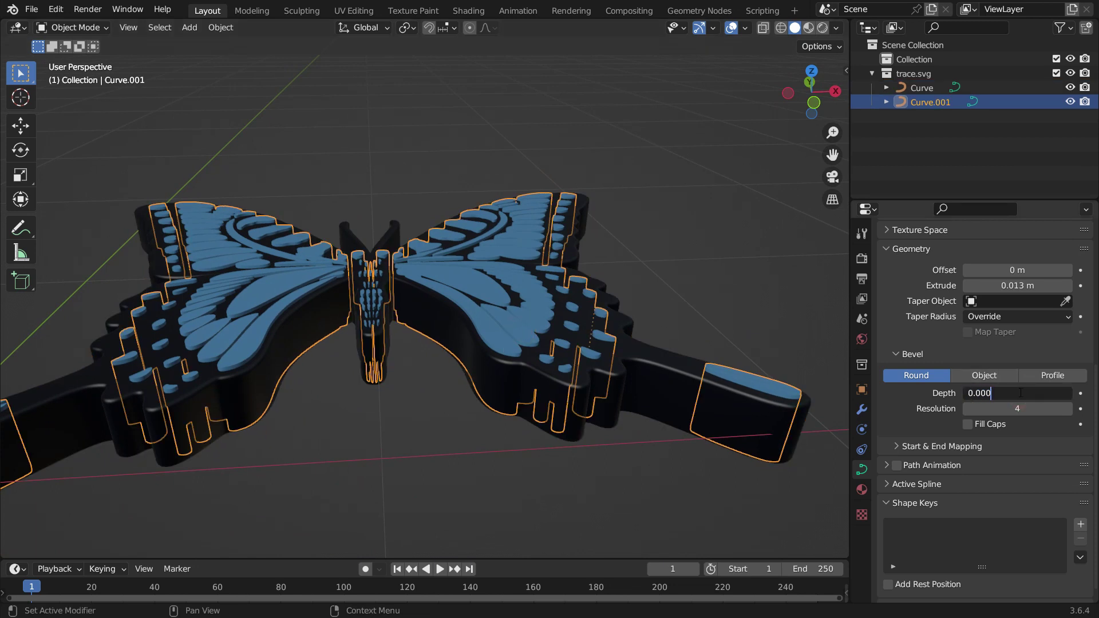
{"action": "key", "text": "Return"}
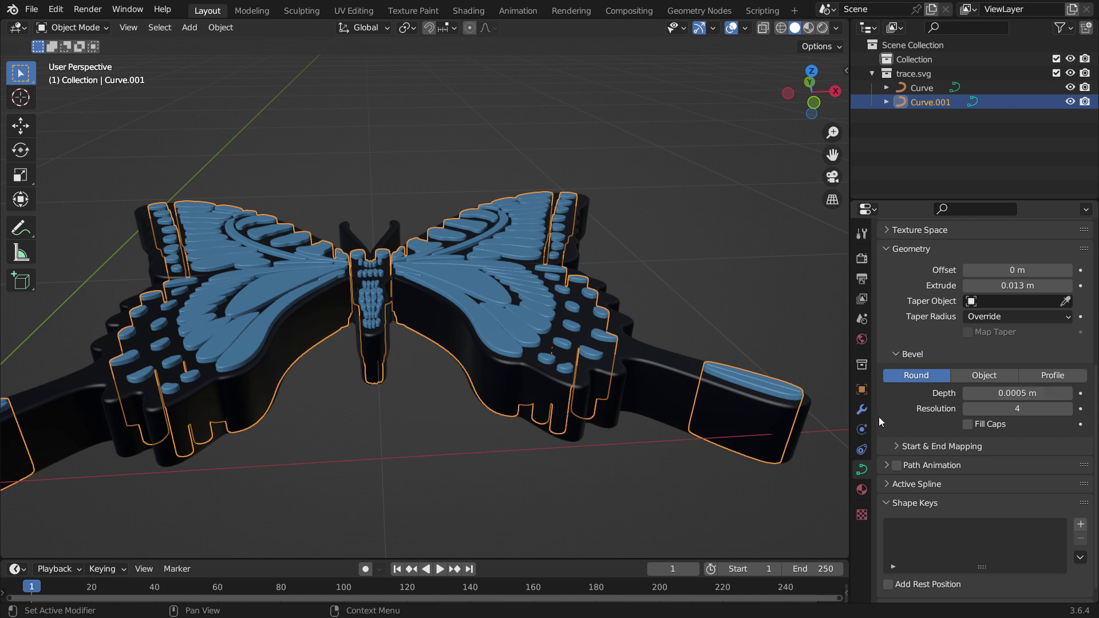
{"action": "middle_click_drag", "start_coordinate": [534, 317], "coordinate": [493, 297]}
{"action": "left_click", "coordinate": [655, 256]}
- Rotate both butterfly curves 90° about X so it stands upright, then deselect everything
{"action": "key", "text": "a"}
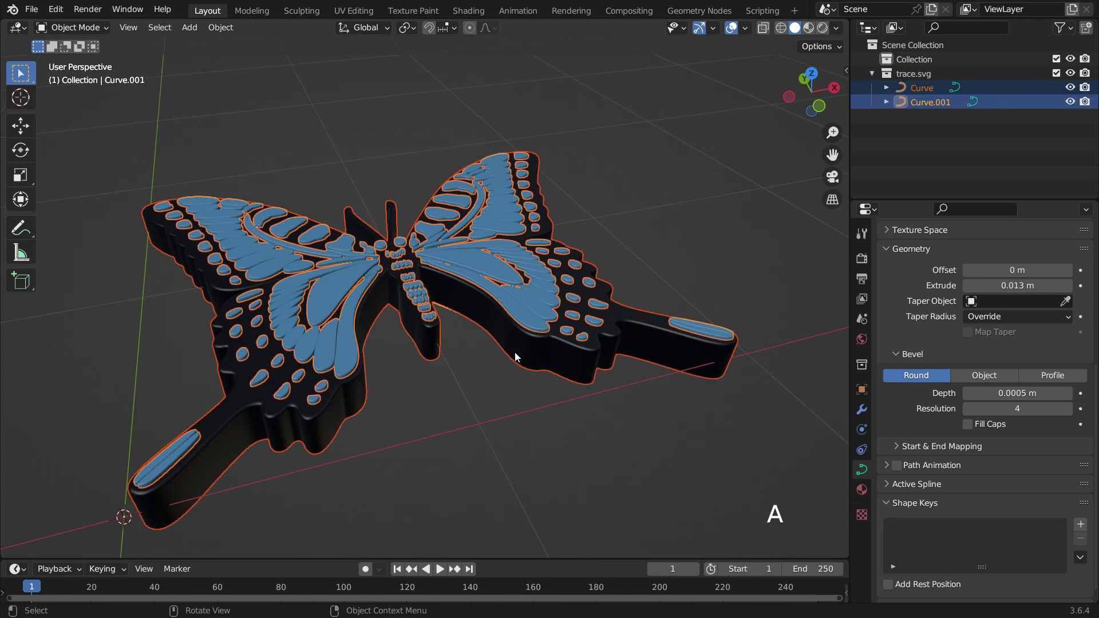
{"action": "scroll", "coordinate": [516, 358], "scroll_direction": "down", "scroll_amount": 3}
{"action": "type", "text": "rx"}
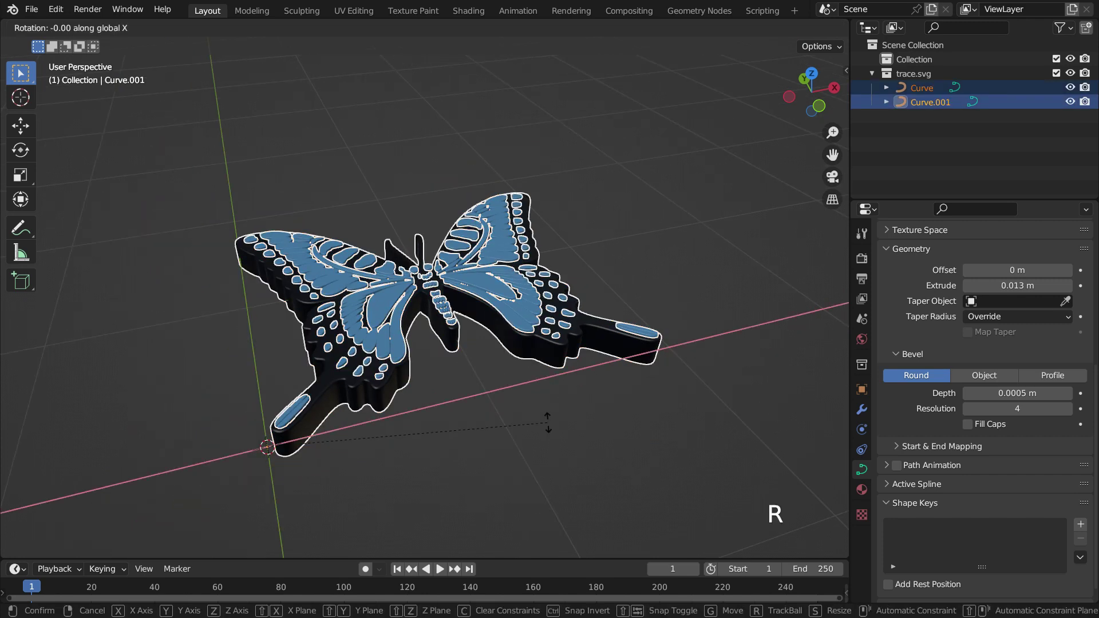
{"action": "type", "text": "90"}
{"action": "key", "text": "Return"}
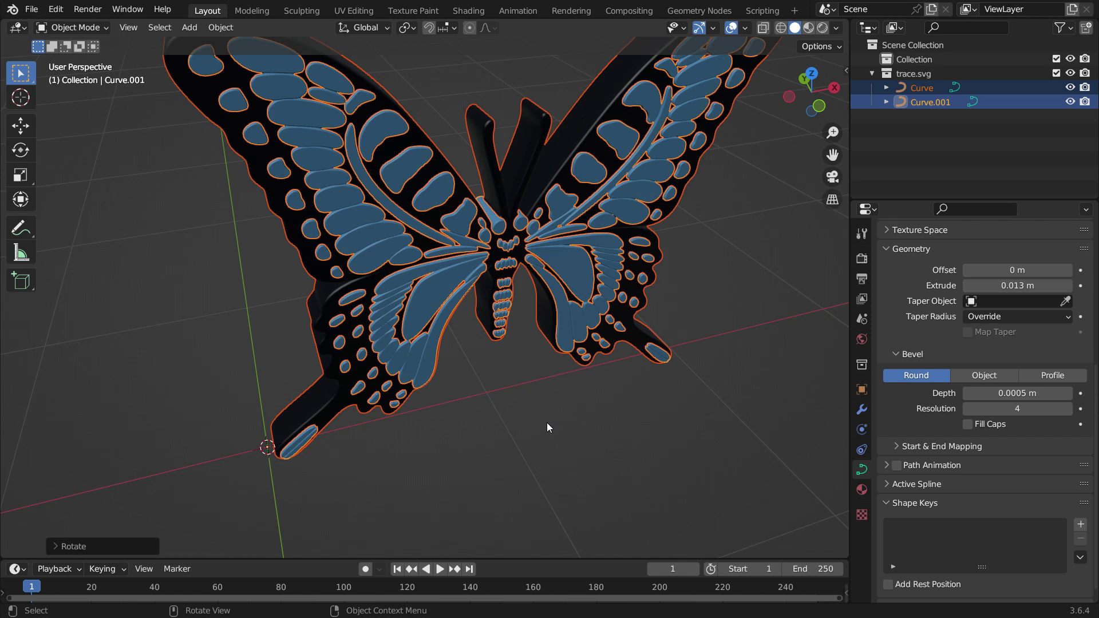
{"action": "middle_click_drag", "start_coordinate": [548, 422], "coordinate": [480, 373]}
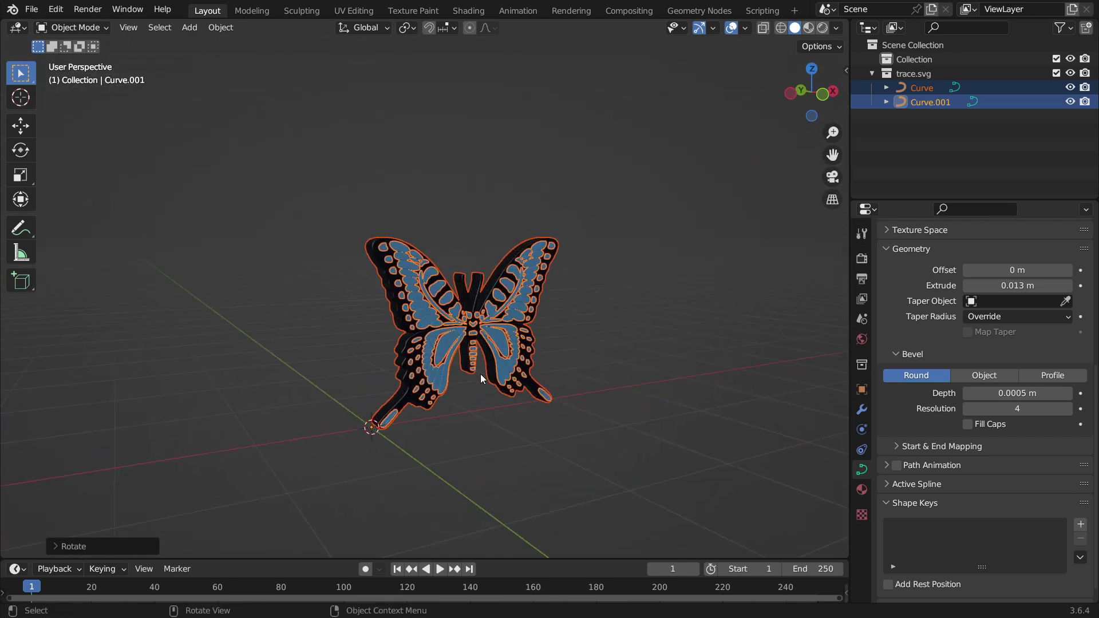
{"action": "scroll", "coordinate": [533, 361], "scroll_direction": "up", "scroll_amount": 3}
{"action": "left_click", "coordinate": [605, 335]}
{"action": "left_click", "coordinate": [624, 291]}
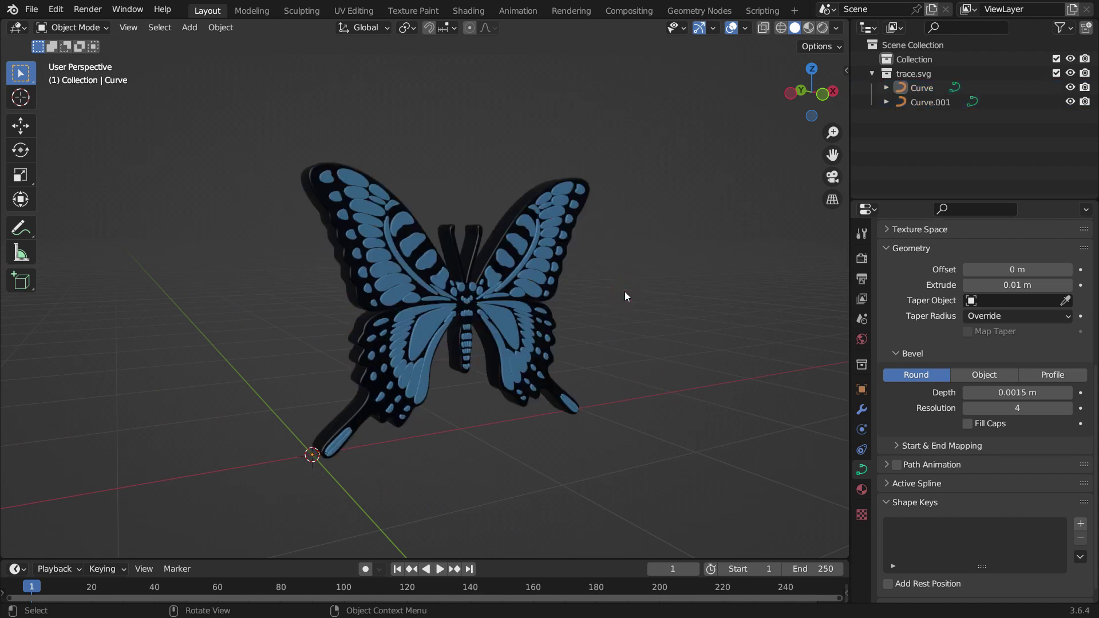
- Switch to Rendered shading and set Cycles max samples to 32 viewport and 128 render
{"action": "key", "text": "z"}
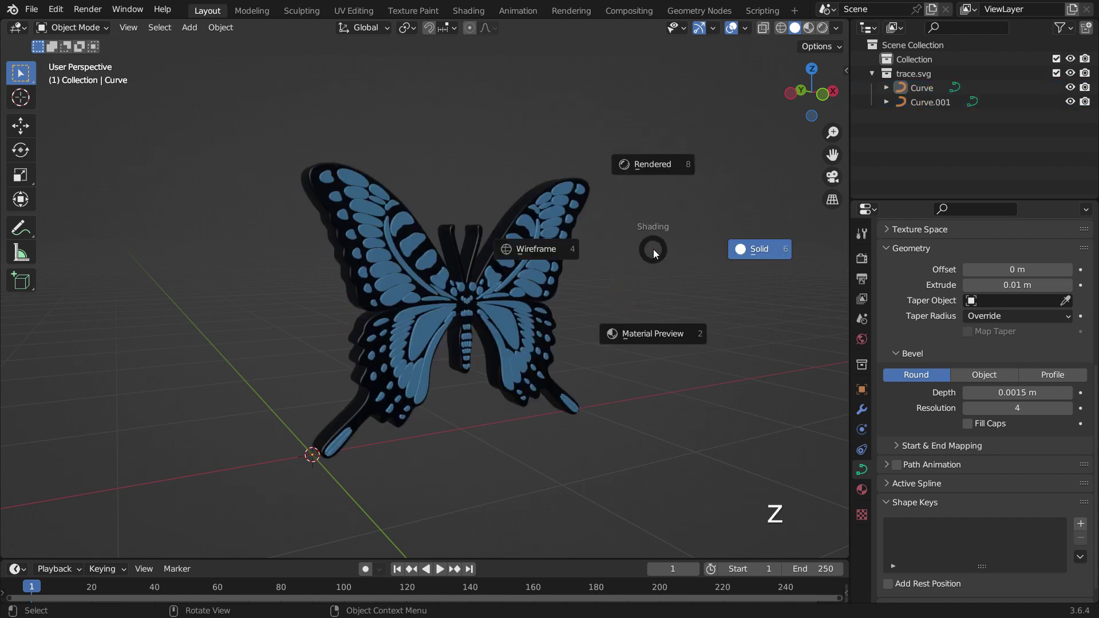
{"action": "left_click", "coordinate": [666, 166]}
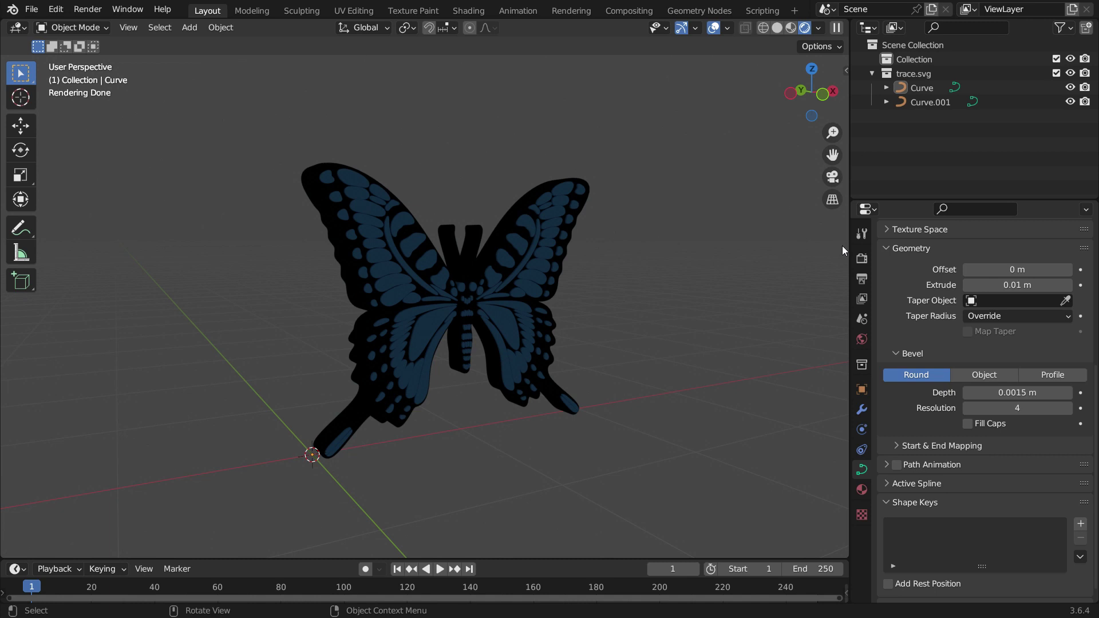
{"action": "left_click", "coordinate": [861, 259]}
{"action": "scroll", "coordinate": [922, 277], "scroll_direction": "up", "scroll_amount": 7}
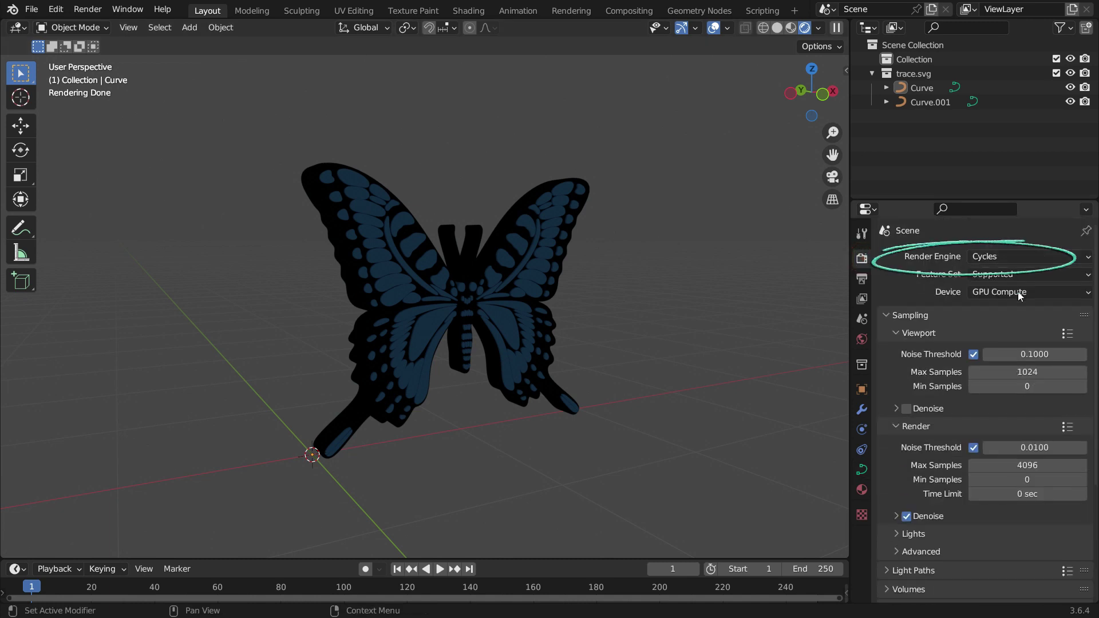
{"action": "left_click", "coordinate": [1051, 371]}
{"action": "type", "text": "32"}
{"action": "key", "text": "Return"}
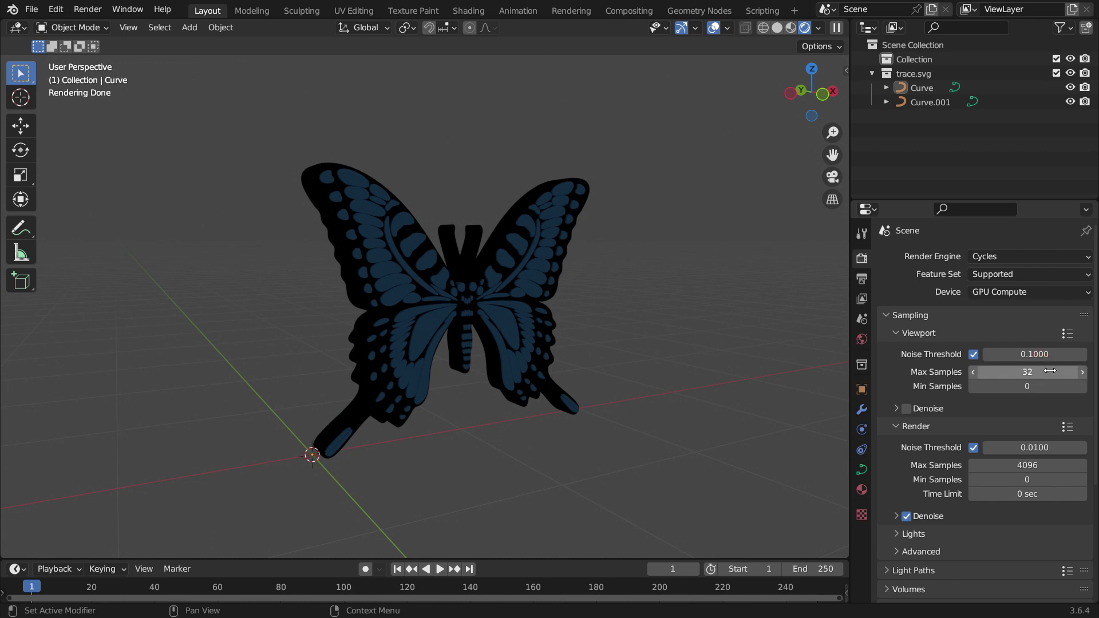
{"action": "left_click", "coordinate": [1047, 465]}
{"action": "type", "text": "128"}
{"action": "key", "text": "Return"}
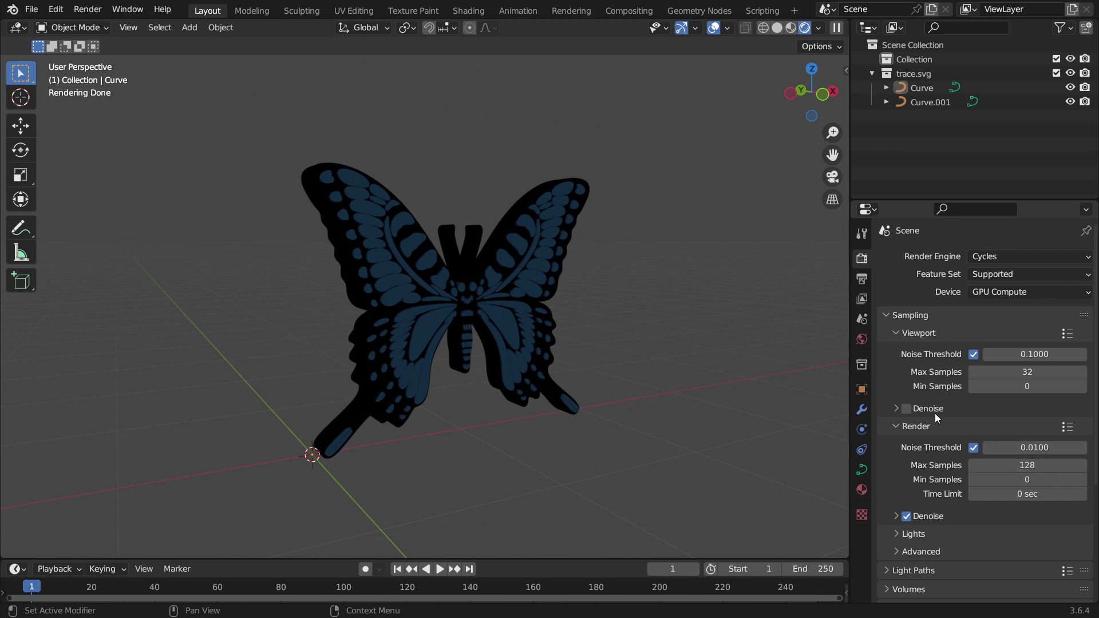
- Connect a Sky Texture to the world colour and set sun intensity to 5
{"action": "left_click", "coordinate": [861, 339]}
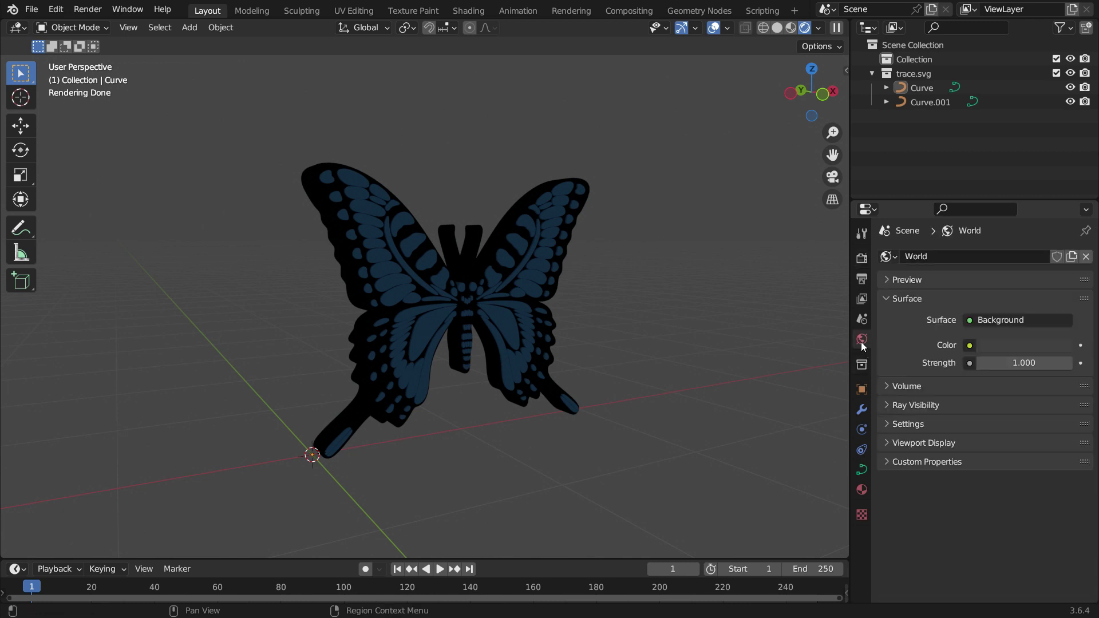
{"action": "left_click", "coordinate": [968, 346]}
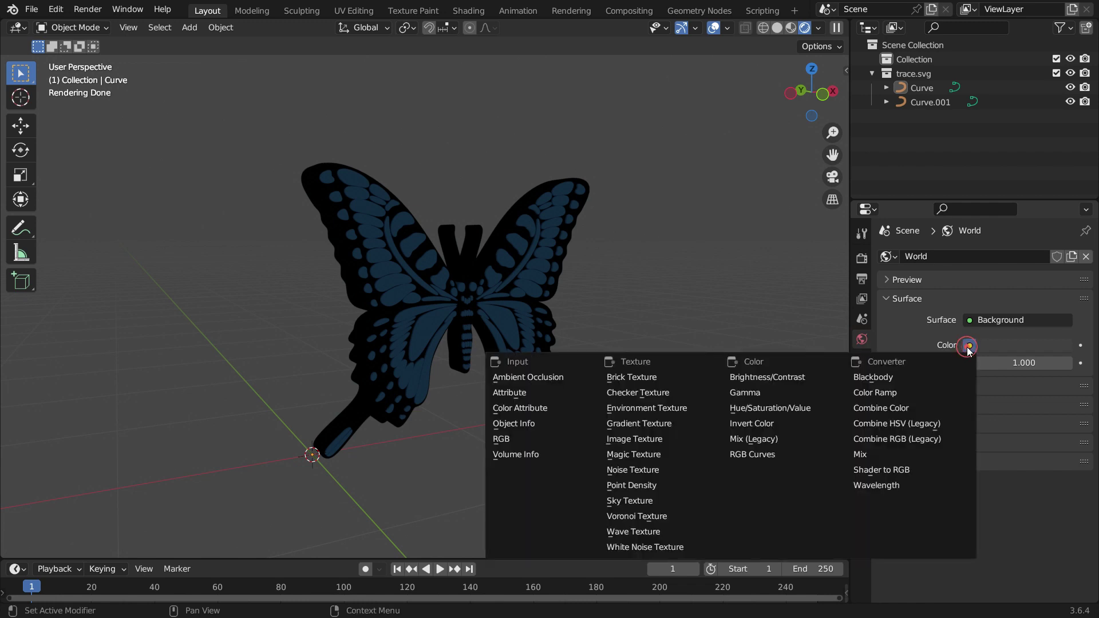
{"action": "left_click", "coordinate": [696, 505]}
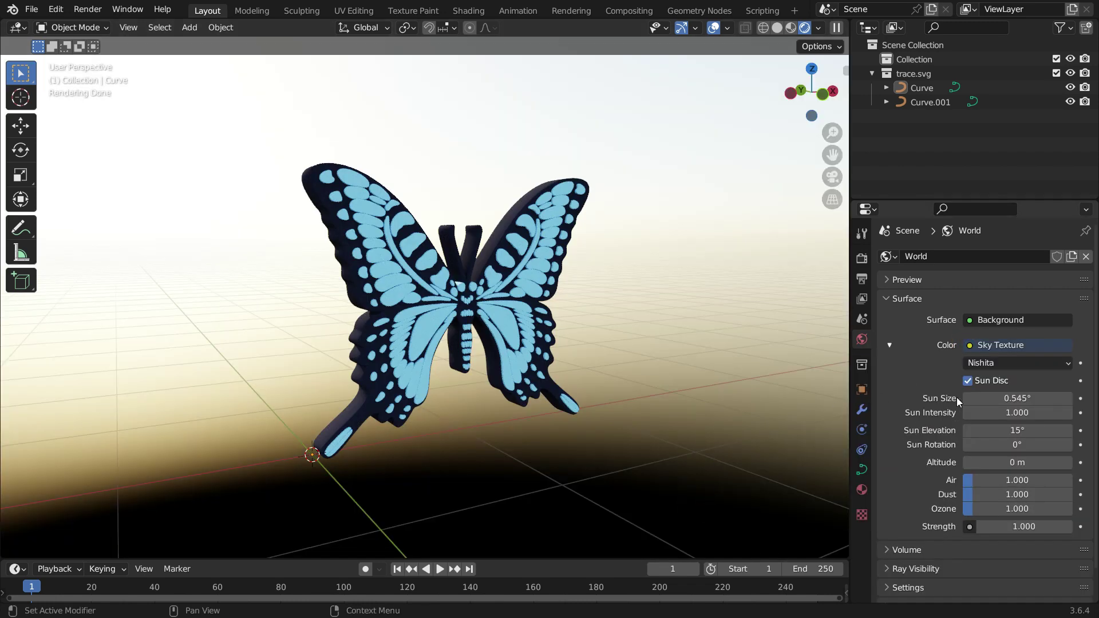
{"action": "left_click", "coordinate": [1024, 413]}
{"action": "type", "text": "5"}
{"action": "key", "text": "Return"}
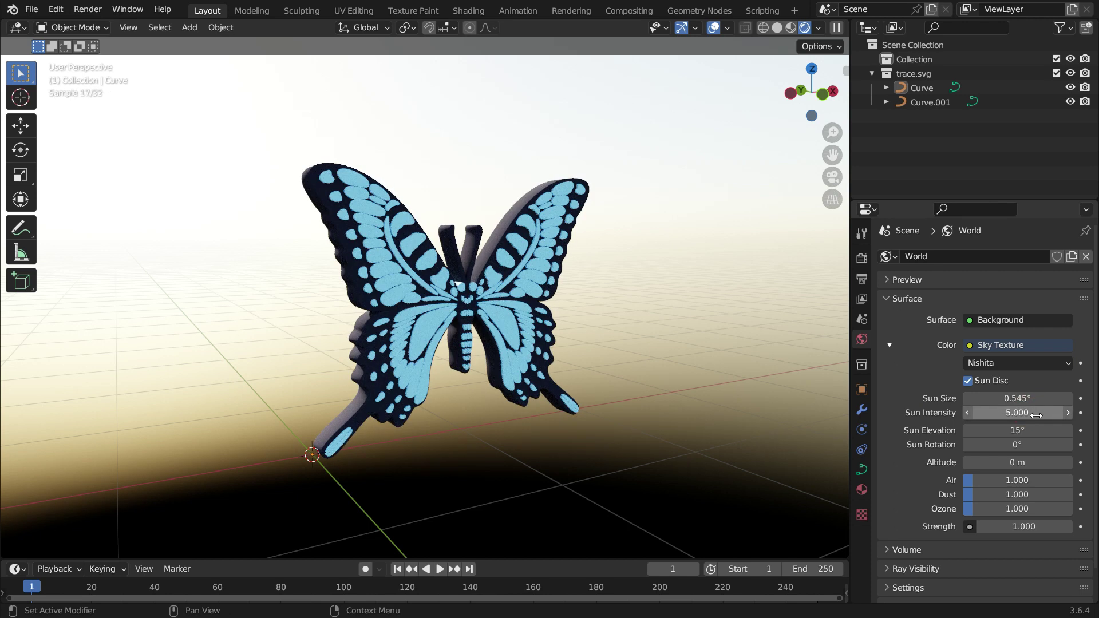
- Set the sky's sun elevation 120°, sun rotation 45°, air 0.1 and ozone 8
{"action": "left_click", "coordinate": [1025, 431]}
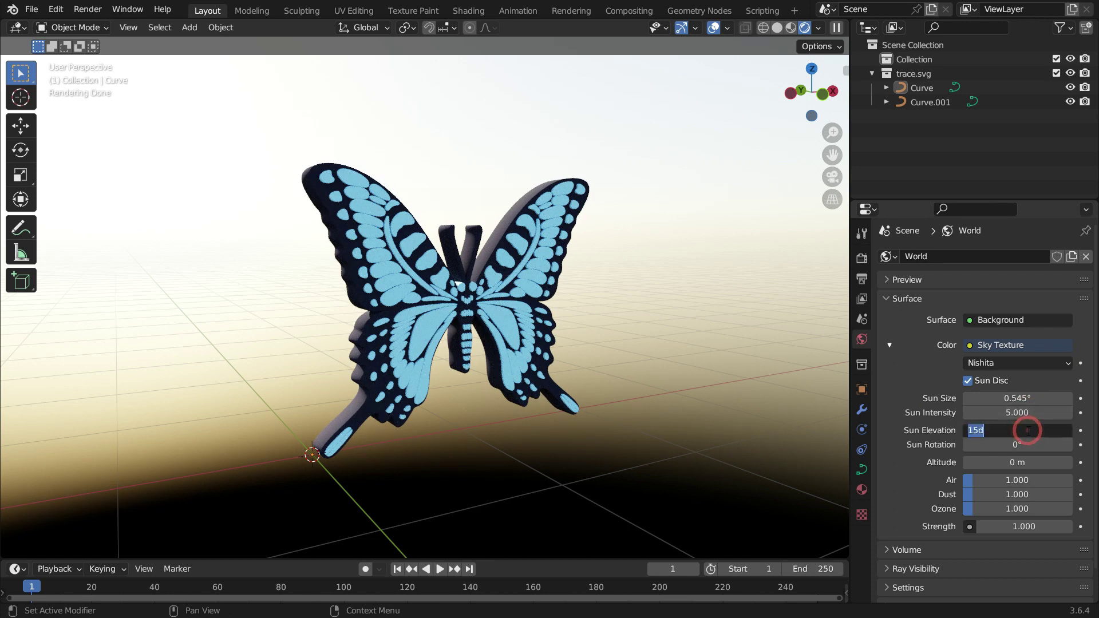
{"action": "type", "text": "120"}
{"action": "key", "text": "Return"}
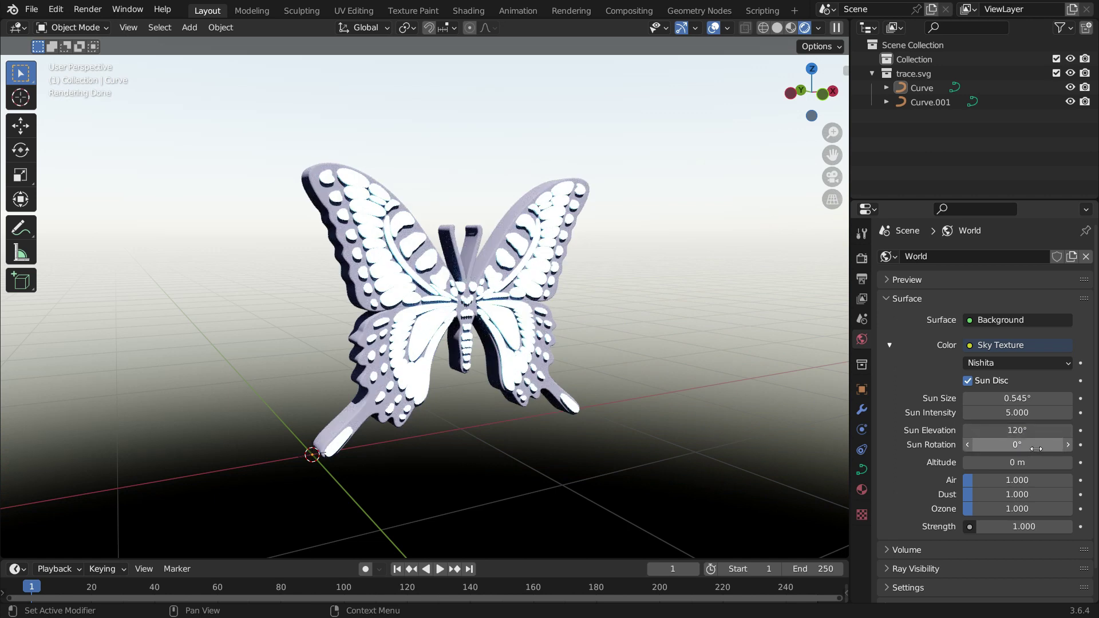
{"action": "left_click", "coordinate": [1037, 447]}
{"action": "key", "text": "Return"}
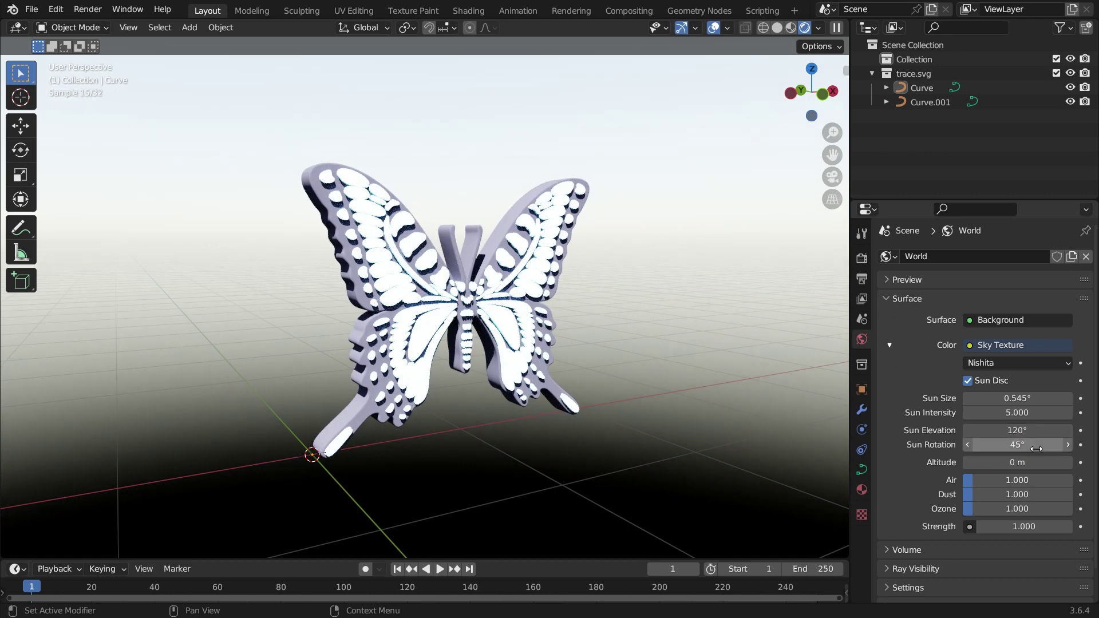
{"action": "left_click", "coordinate": [1013, 480]}
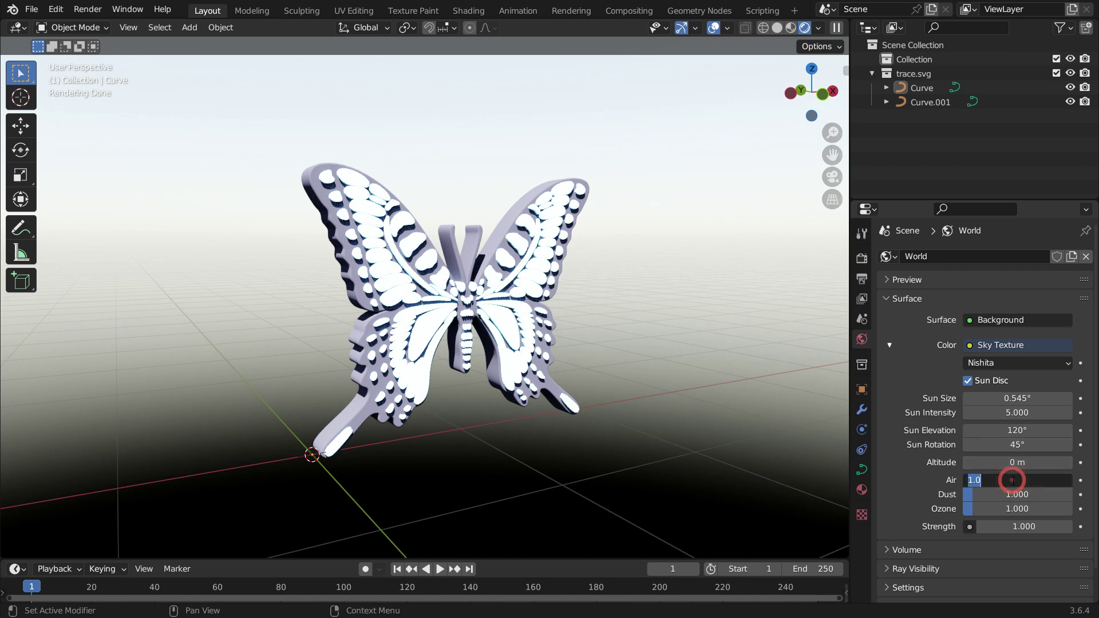
{"action": "type", "text": "0.1"}
{"action": "key", "text": "Return"}
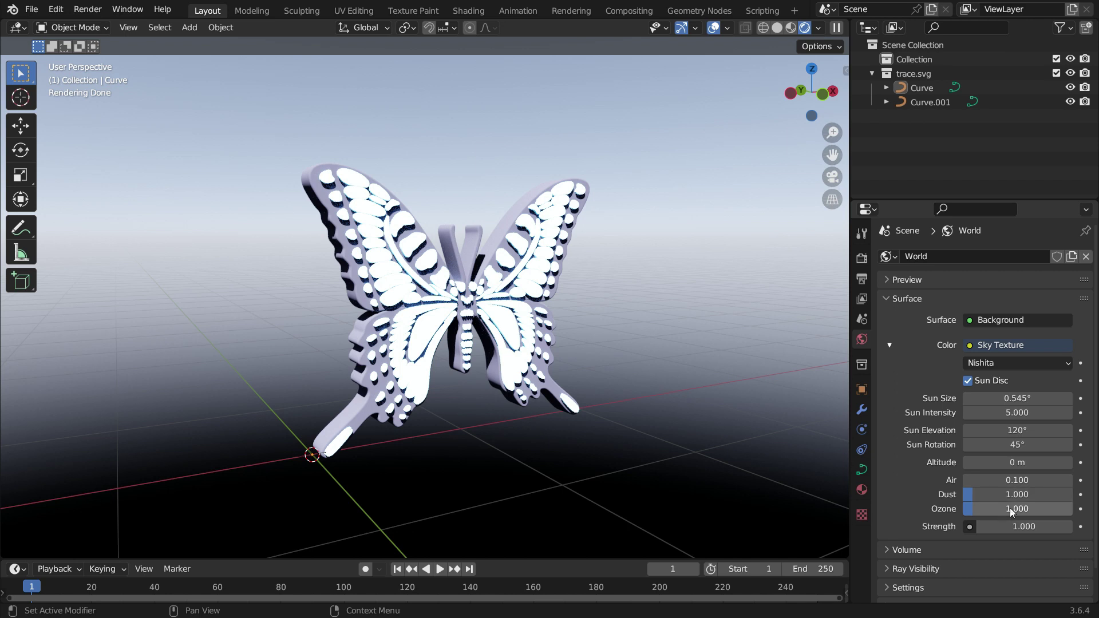
{"action": "left_click", "coordinate": [1010, 507]}
{"action": "type", "text": "8"}
{"action": "key", "text": "Return"}
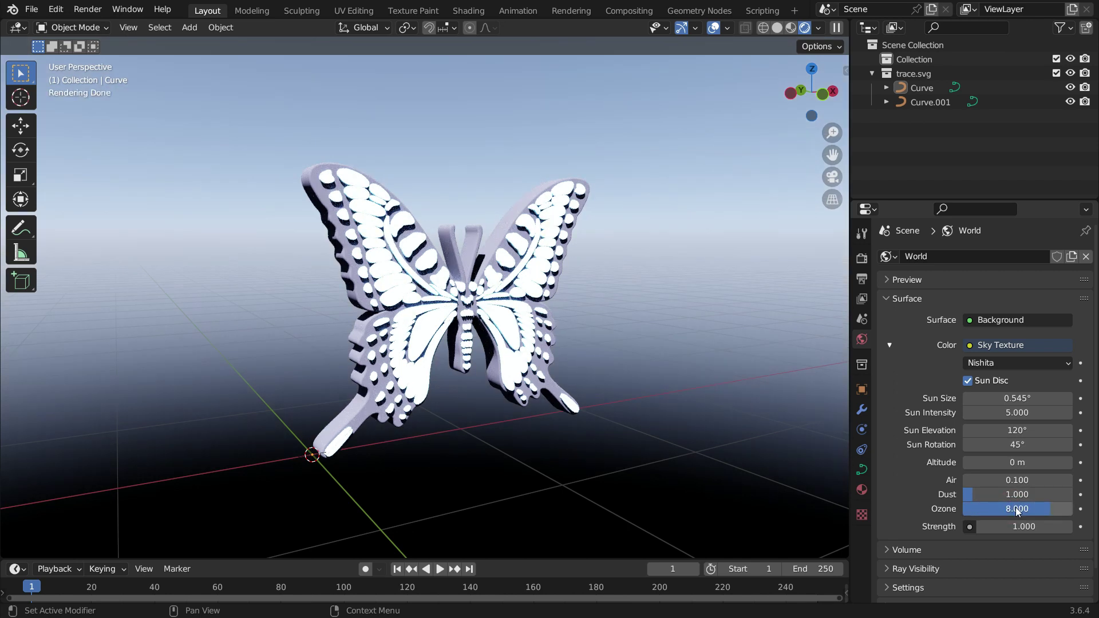
- Replace the base Curve's SVGMat.001 with a new Glossy BSDF material
{"action": "left_click", "coordinate": [478, 254]}
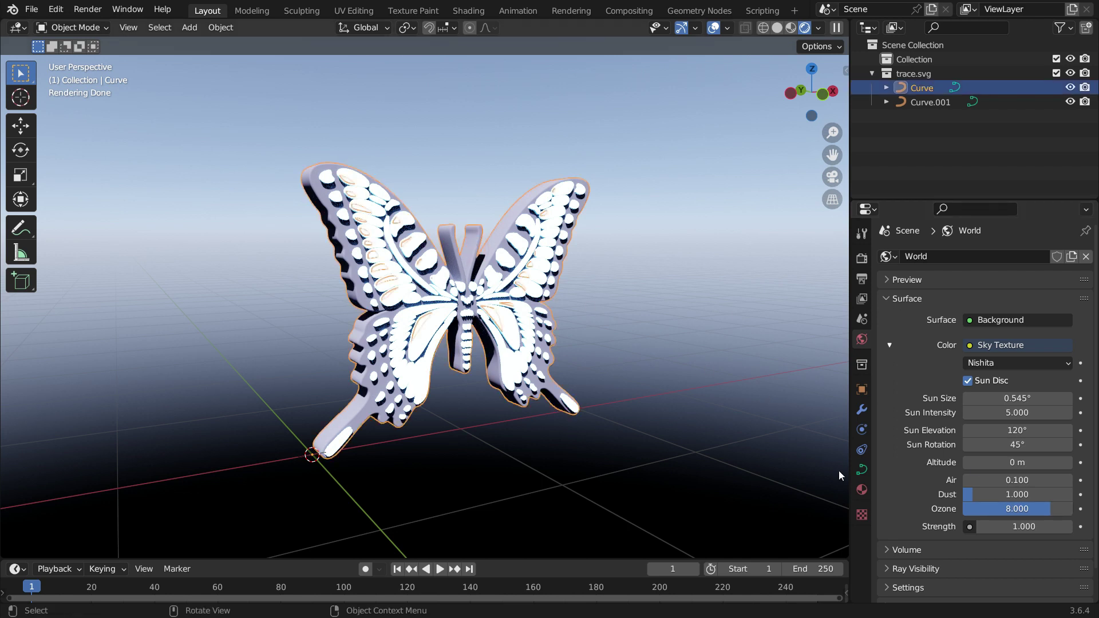
{"action": "left_click", "coordinate": [862, 489]}
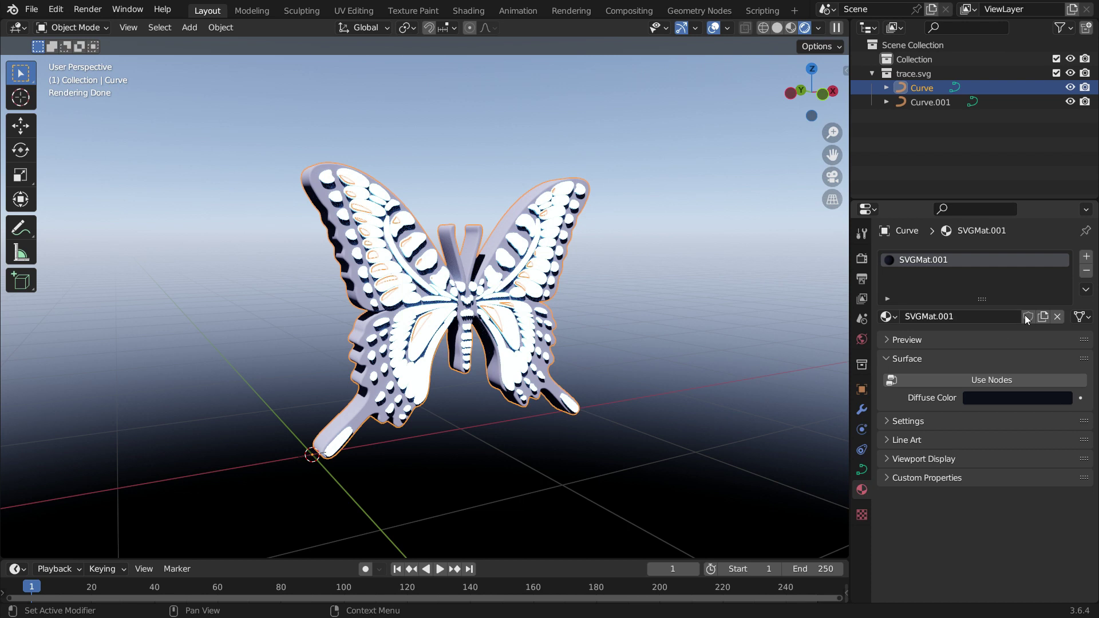
{"action": "left_click", "coordinate": [1087, 274]}
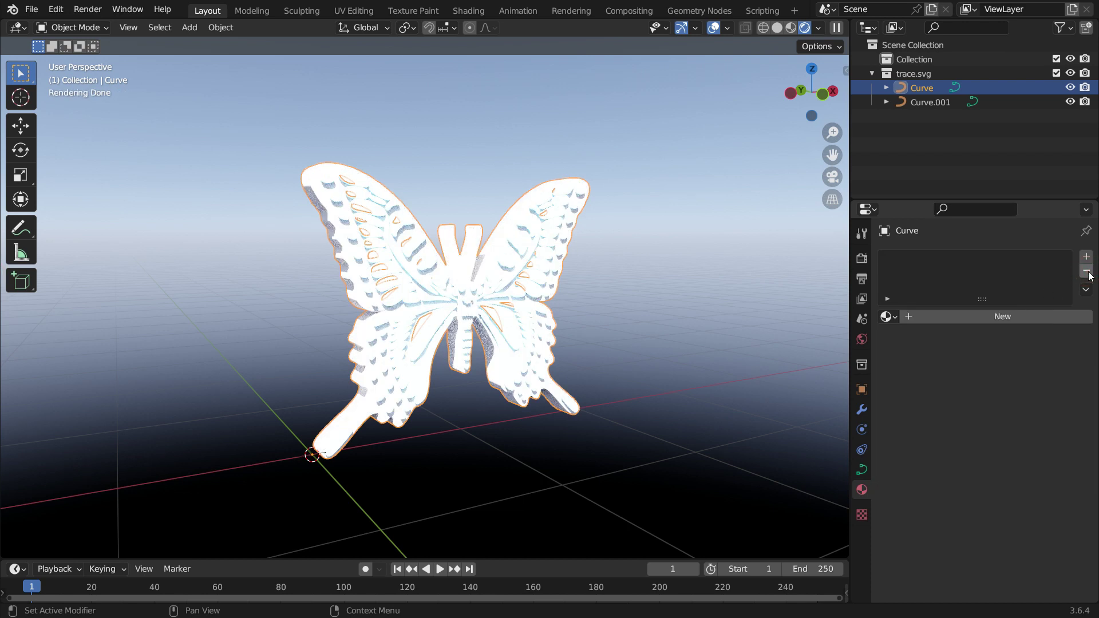
{"action": "left_click", "coordinate": [978, 316]}
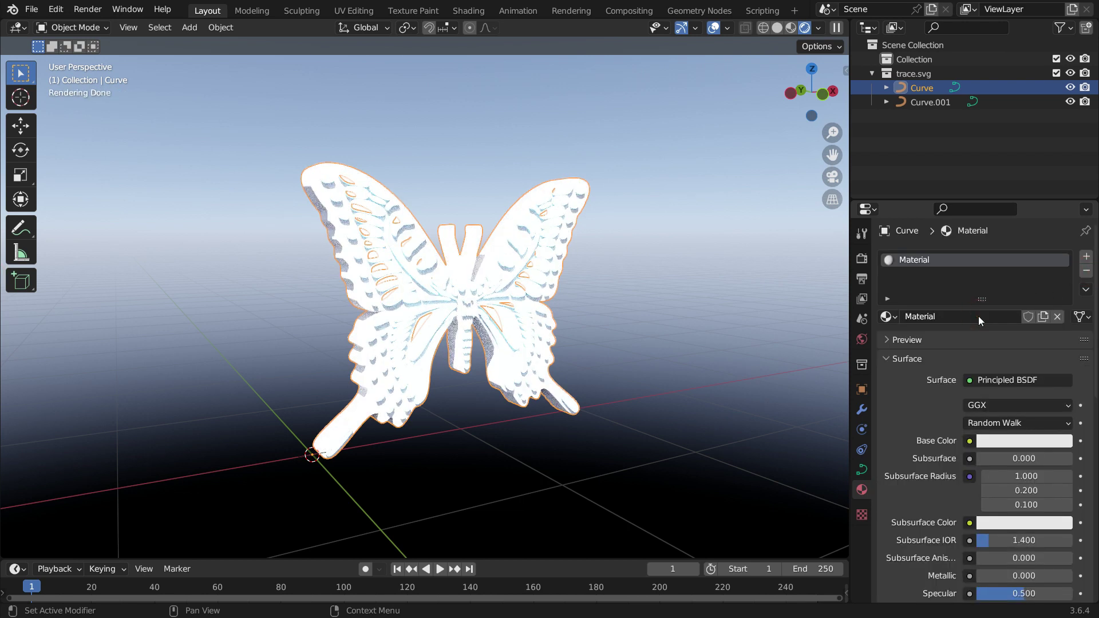
{"action": "left_click", "coordinate": [971, 380]}
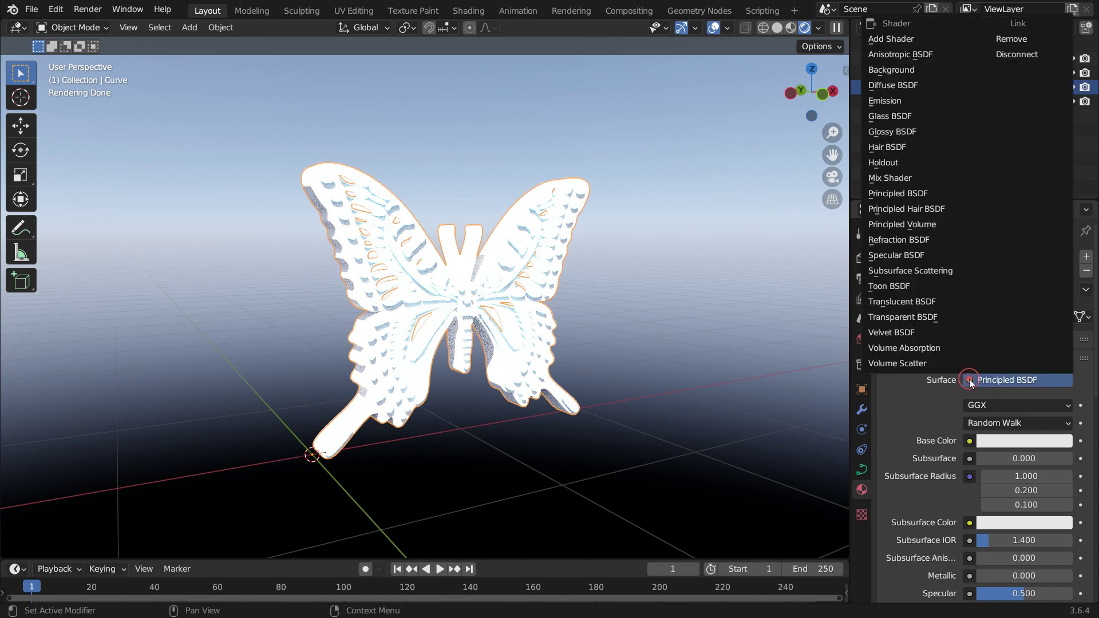
{"action": "left_click", "coordinate": [953, 130]}
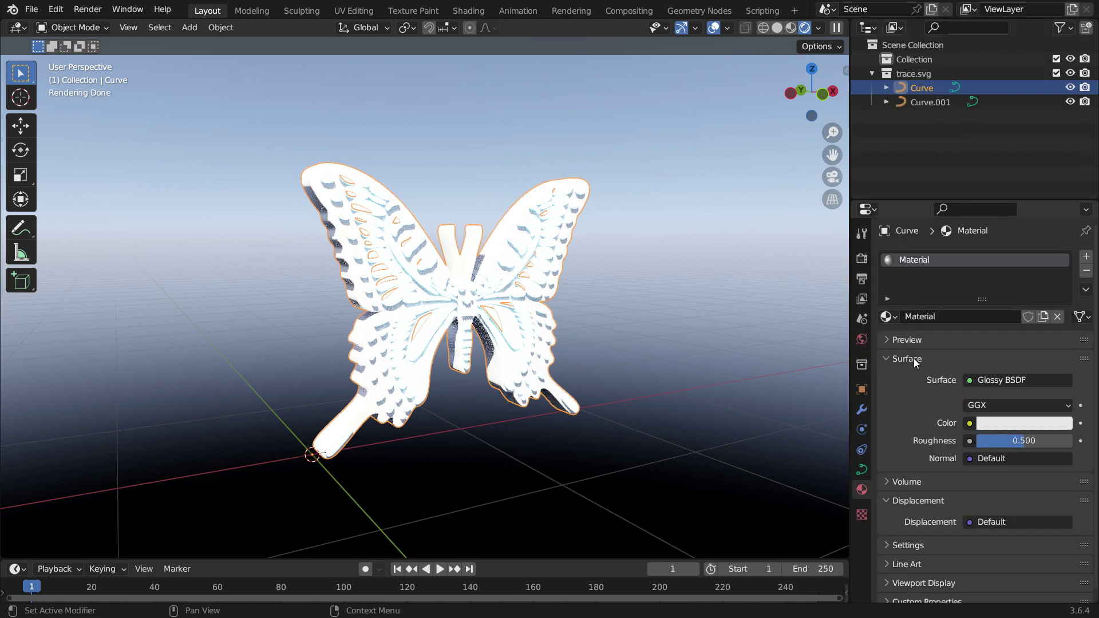
- Make the glossy colour cyan and set its roughness to 0.2
{"action": "left_click", "coordinate": [1000, 422]}
{"action": "left_click_drag", "start_coordinate": [1000, 264], "coordinate": [1014, 220]}
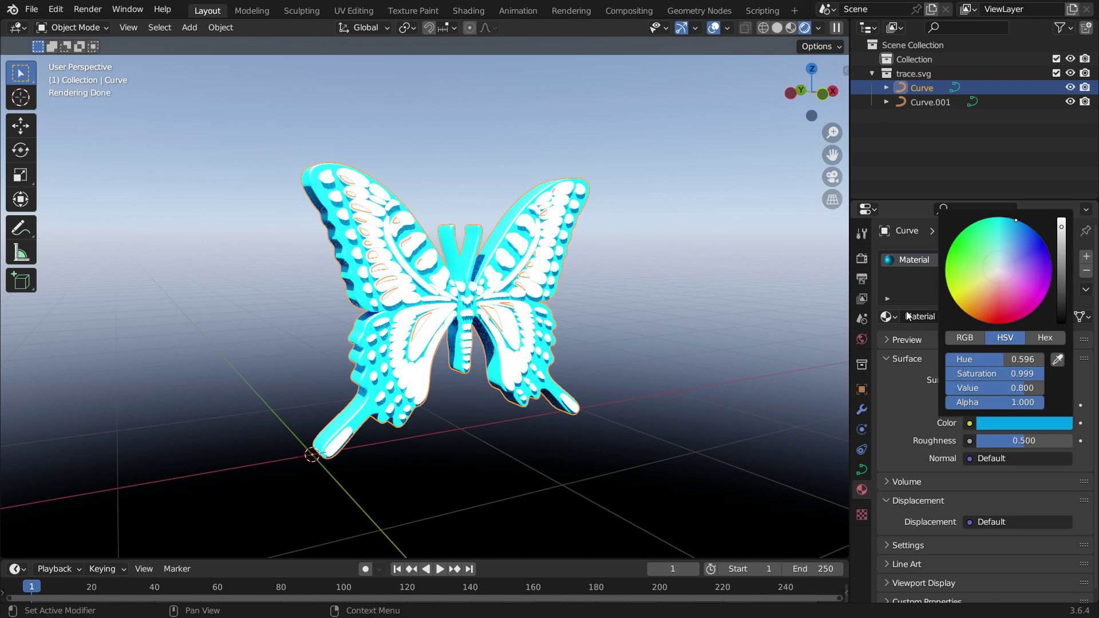
{"action": "left_click_drag", "start_coordinate": [1019, 441], "coordinate": [984, 440]}
{"action": "left_click", "coordinate": [995, 441]}
{"action": "type", "text": "0.2"}
{"action": "key", "text": "Return"}
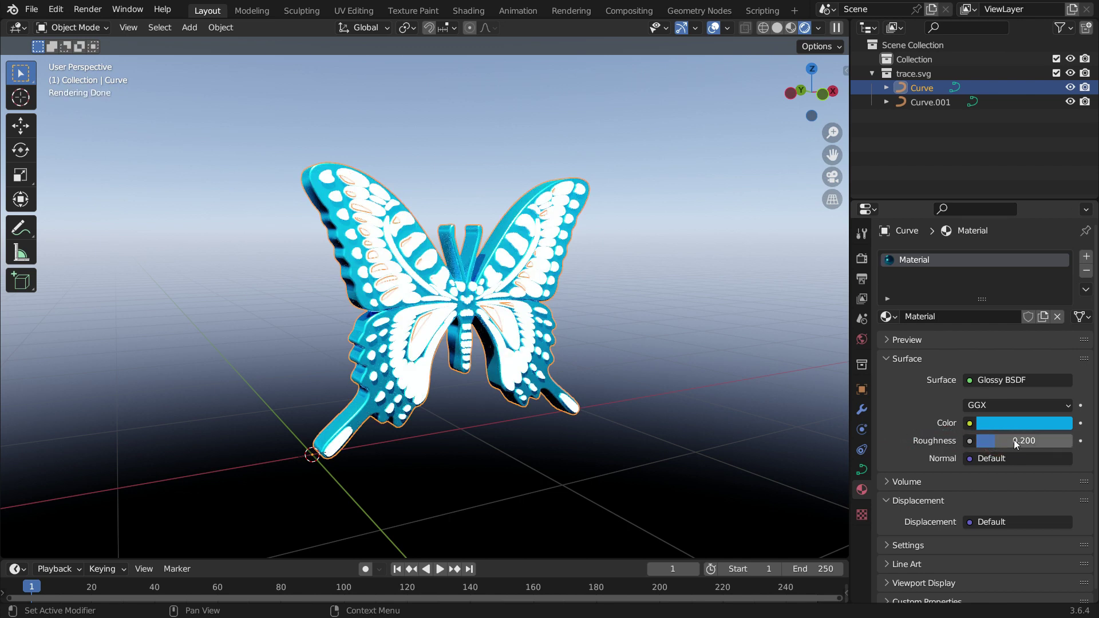
- Replace Curve.001's old material with a new Glass BSDF material
{"action": "left_click", "coordinate": [525, 245]}
{"action": "left_click", "coordinate": [1087, 271]}
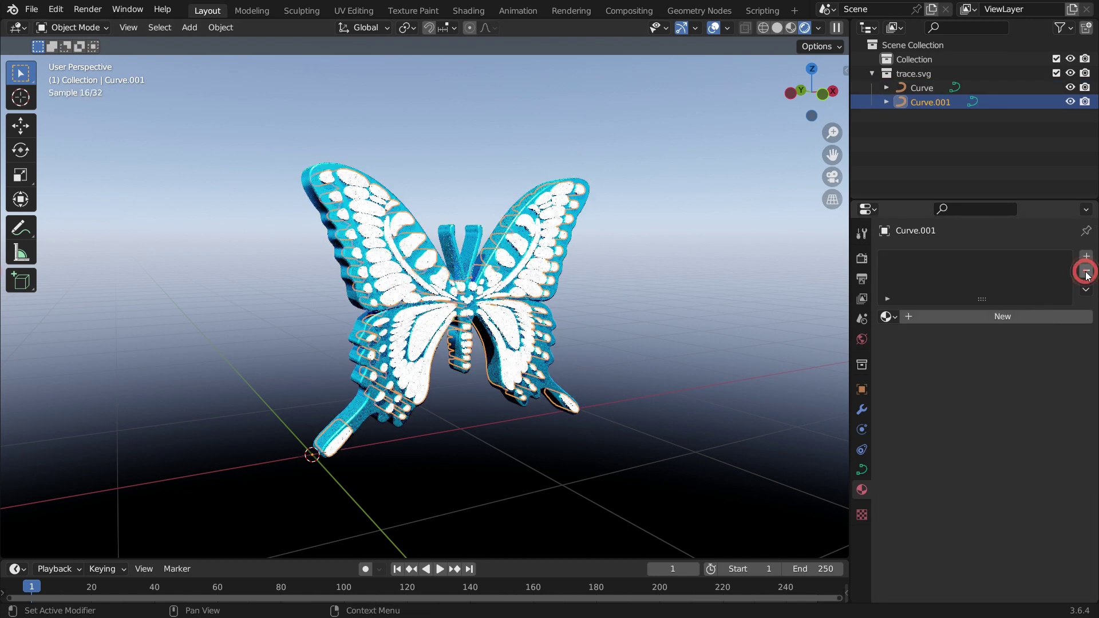
{"action": "left_click", "coordinate": [995, 315]}
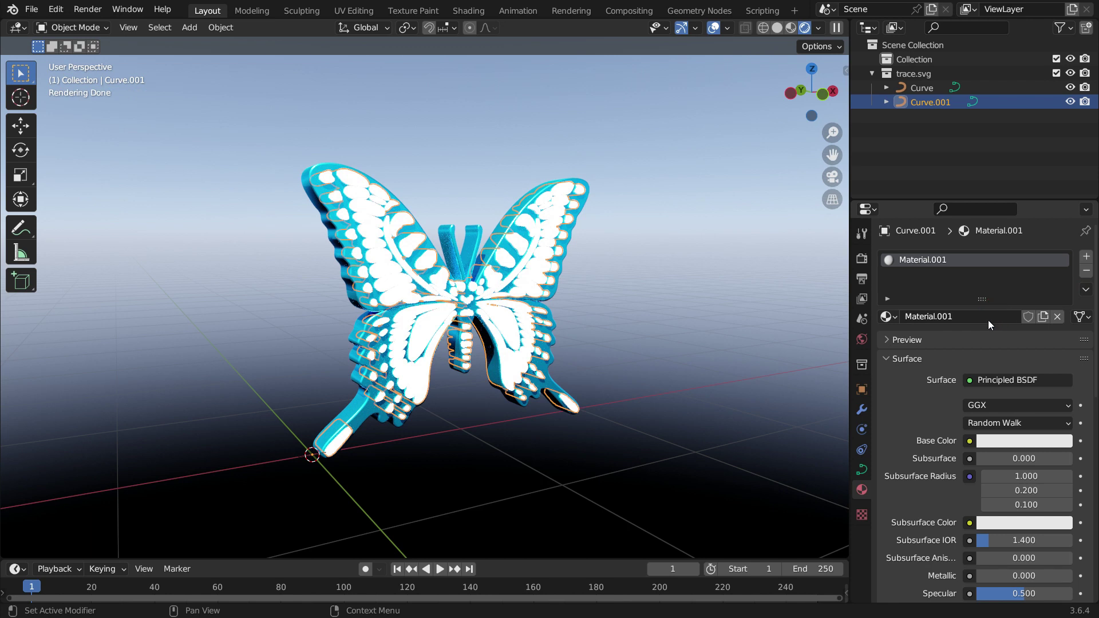
{"action": "left_click", "coordinate": [971, 382]}
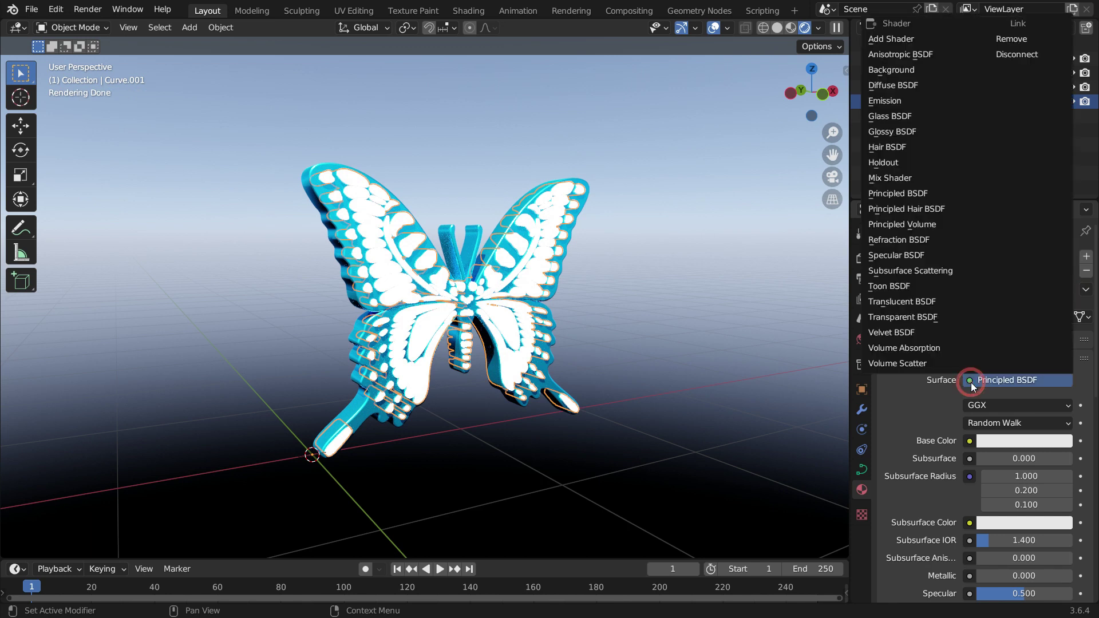
{"action": "left_click", "coordinate": [934, 116]}
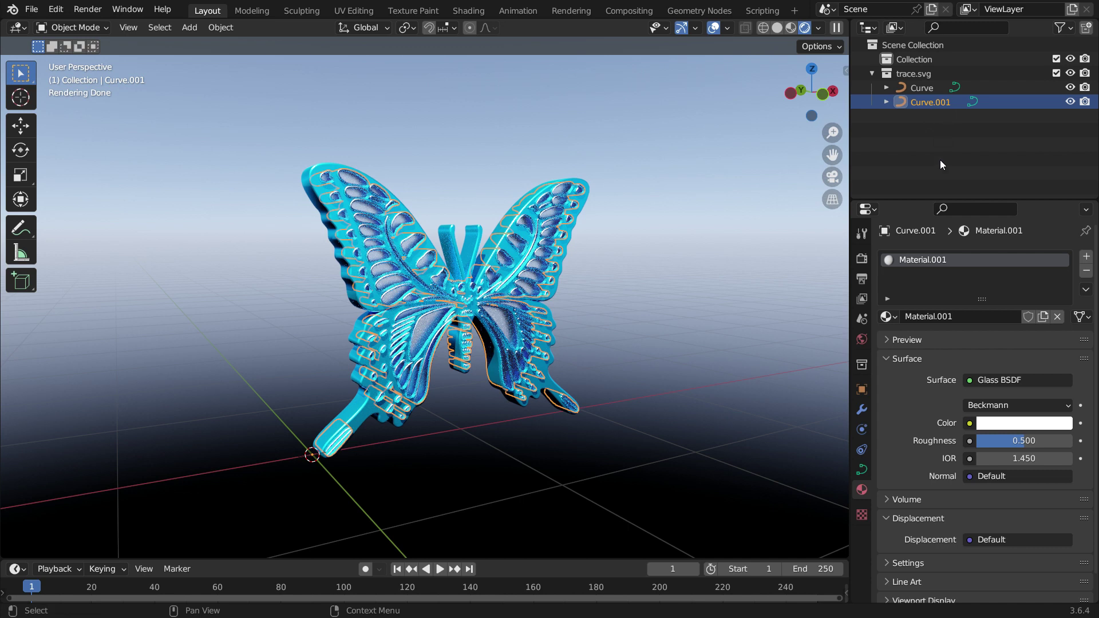
- Tint the glass a fully saturated yellow and deselect the curve
{"action": "left_click", "coordinate": [1016, 427]}
{"action": "left_click", "coordinate": [980, 281]}
{"action": "left_click_drag", "start_coordinate": [980, 281], "coordinate": [955, 302]}
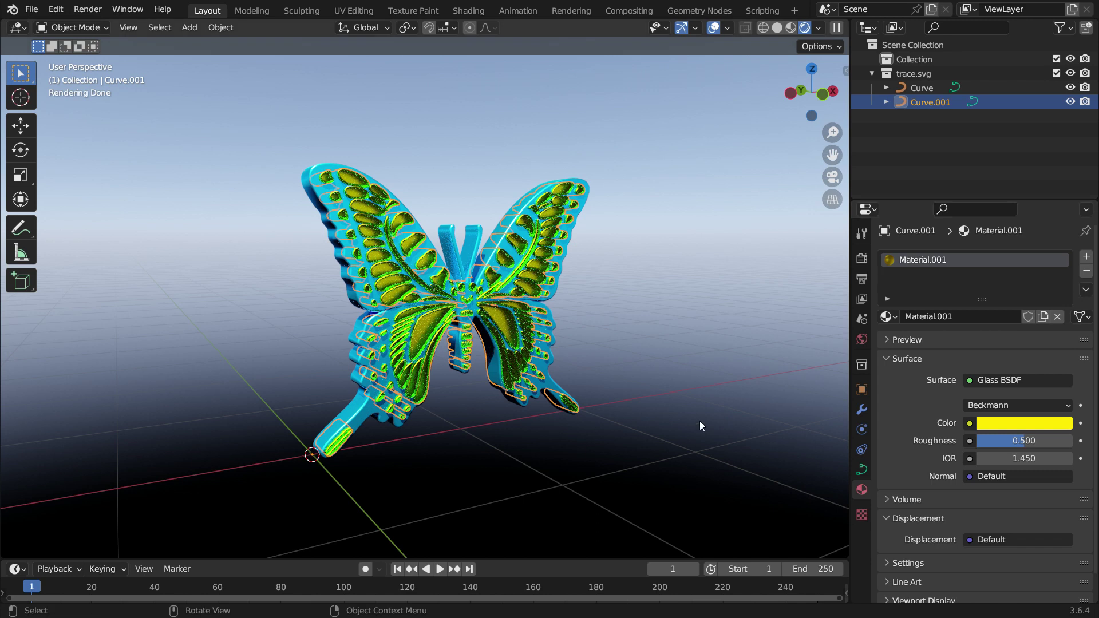
{"action": "left_click", "coordinate": [641, 332]}
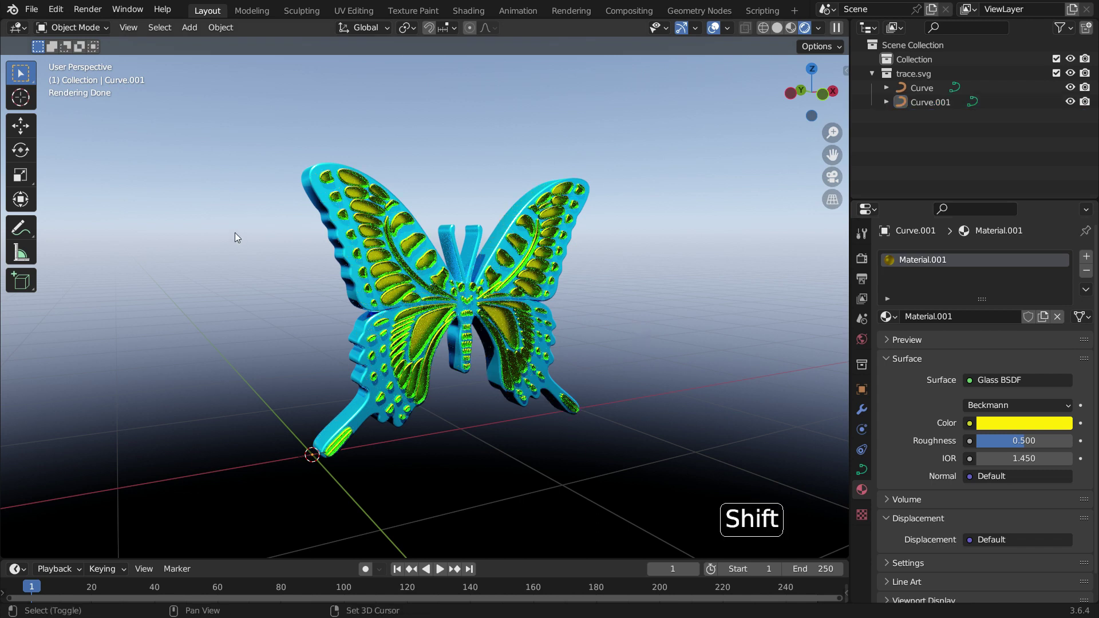
- Add a camera and align it to the current view
{"action": "key", "text": "shift+a"}
{"action": "left_click", "coordinate": [240, 250]}
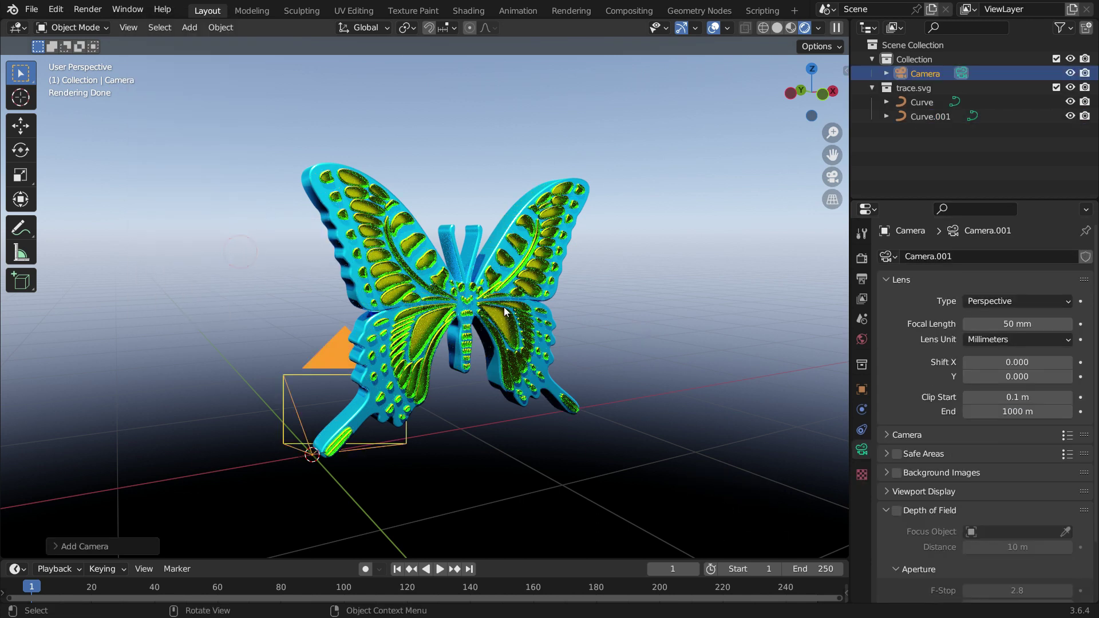
{"action": "key", "text": "ctrl+alt+KP_0"}
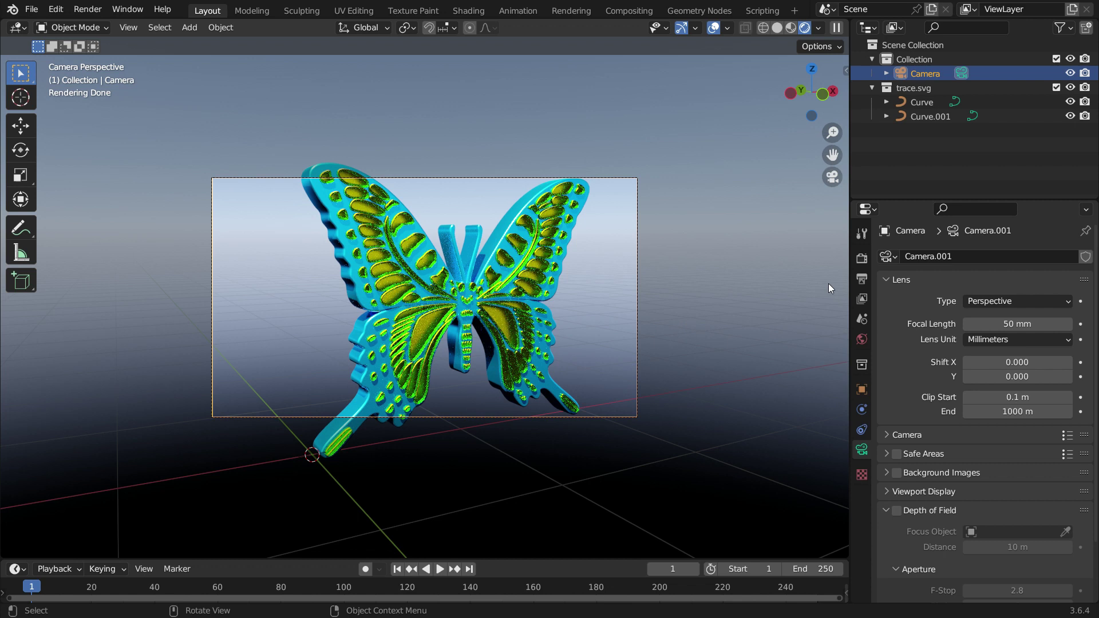
- Set output resolution to 2160 × 2160 px and move the camera to frame the butterfly
{"action": "left_click", "coordinate": [862, 278]}
{"action": "double_click", "coordinate": [1045, 276]}
{"action": "type", "text": "2"}
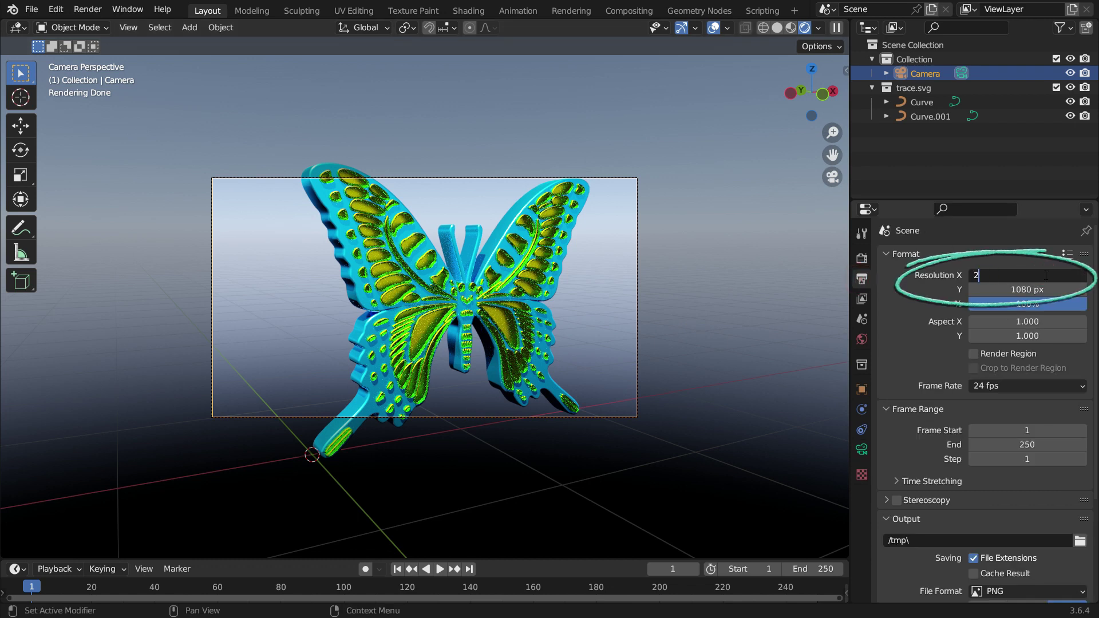
{"action": "type", "text": "160"}
{"action": "key", "text": "Return"}
{"action": "double_click", "coordinate": [1045, 292]}
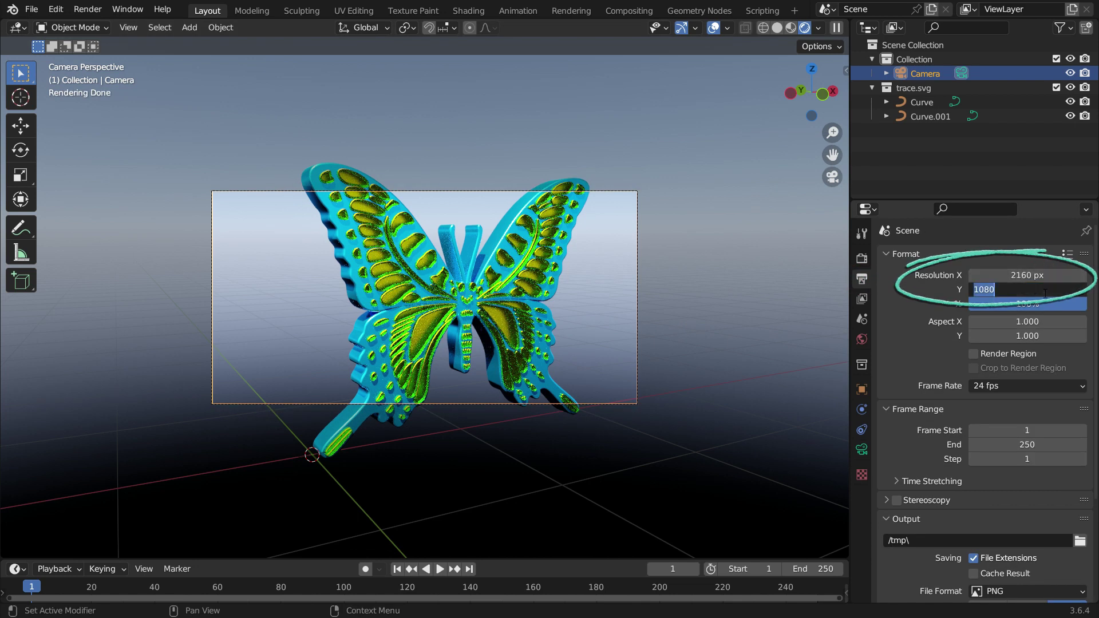
{"action": "type", "text": "2160"}
{"action": "key", "text": "Return"}
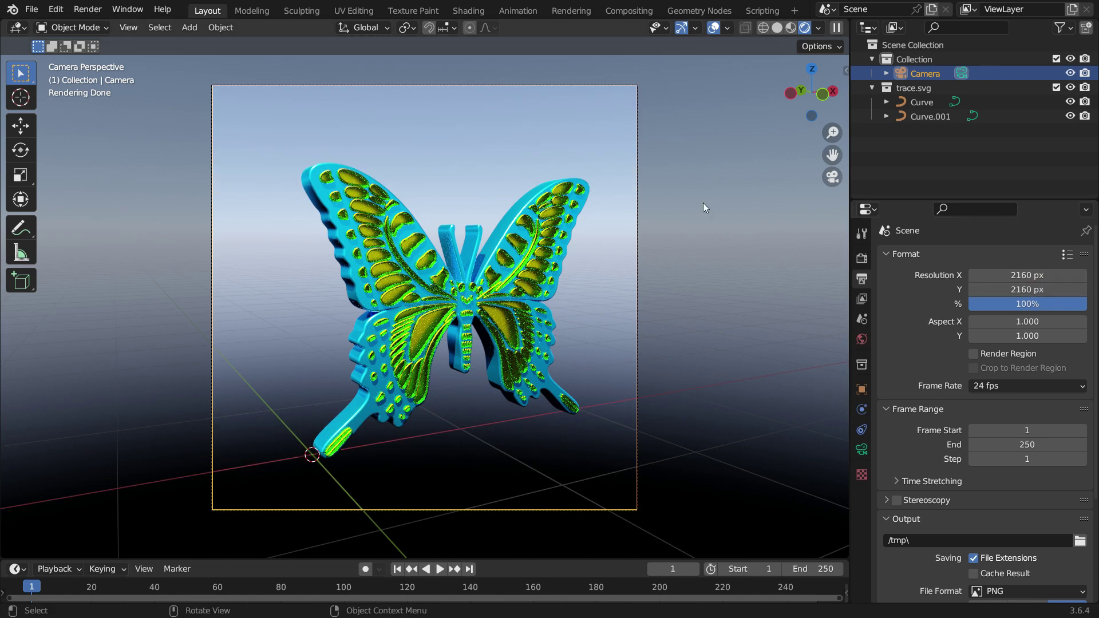
{"action": "key", "text": "g"}
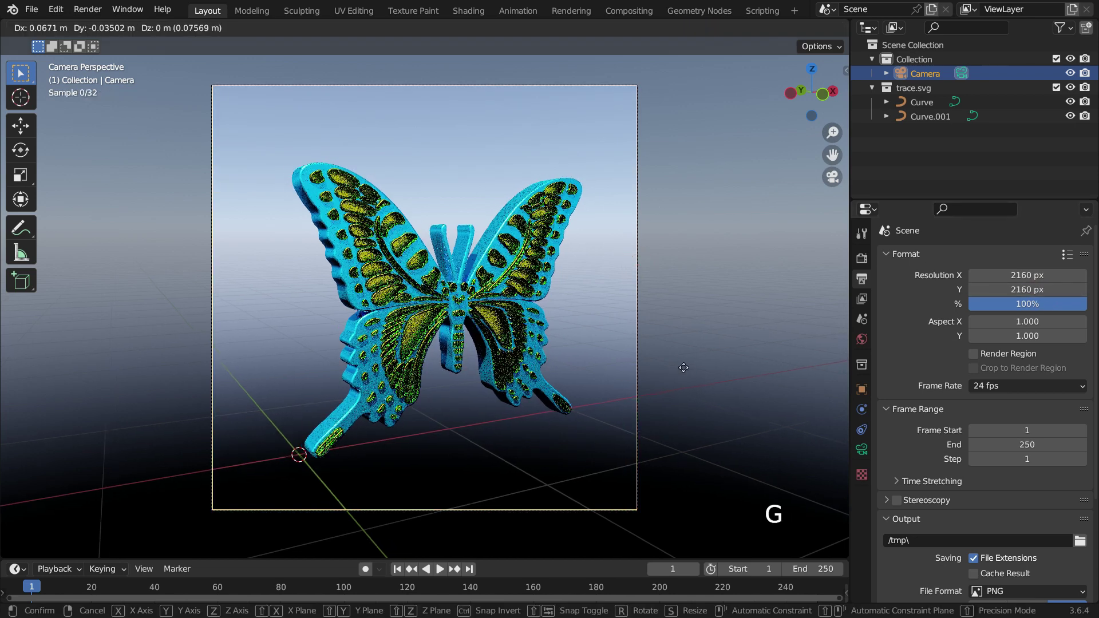
{"action": "left_click", "coordinate": [685, 372]}
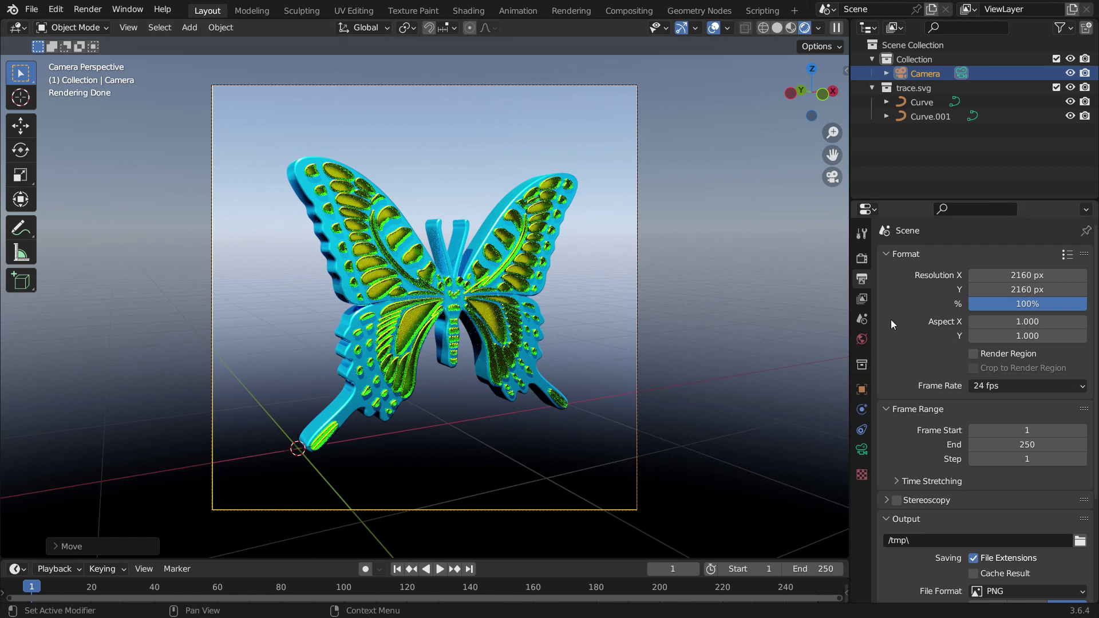
- Choose the Desktop folder as the render output path in the Output properties
{"action": "scroll", "coordinate": [899, 341], "scroll_direction": "down", "scroll_amount": 5}
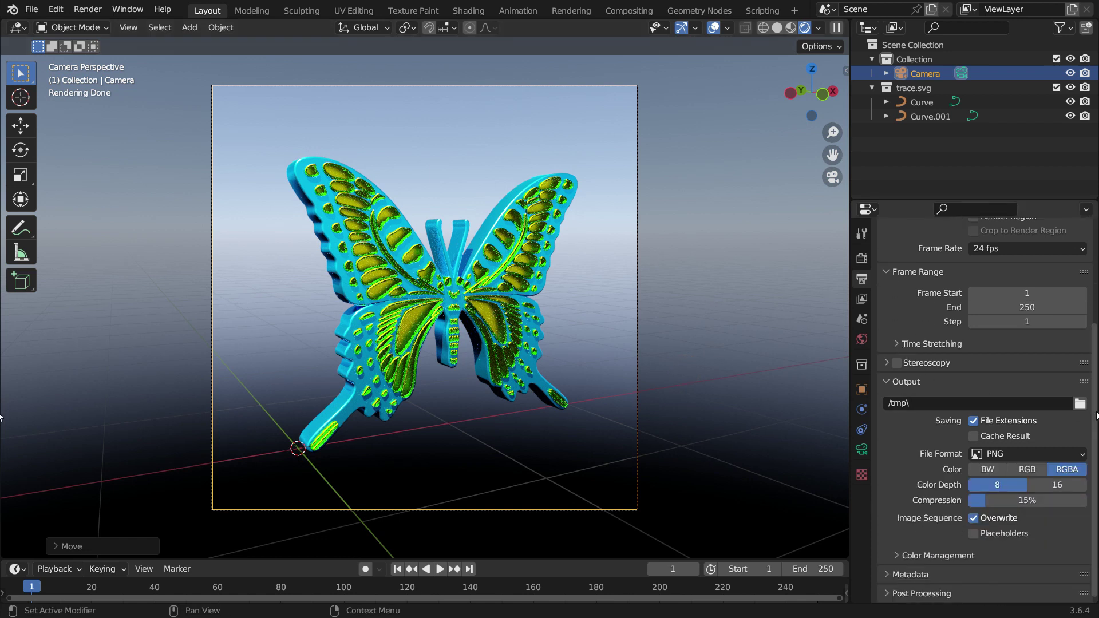
{"action": "left_click", "coordinate": [1080, 403]}
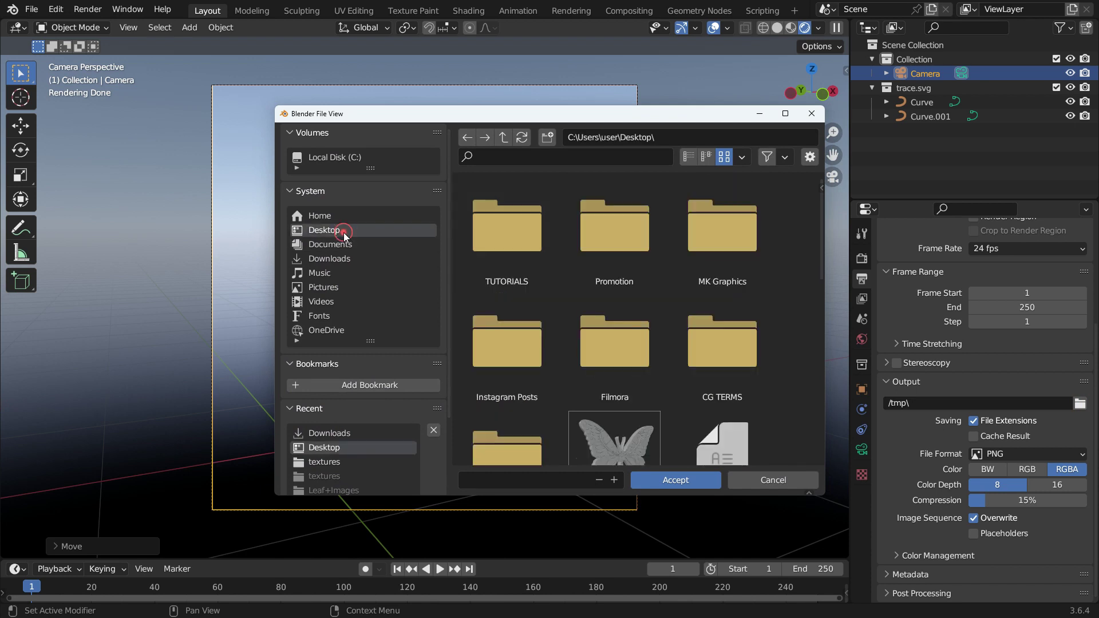
{"action": "left_click", "coordinate": [680, 478]}
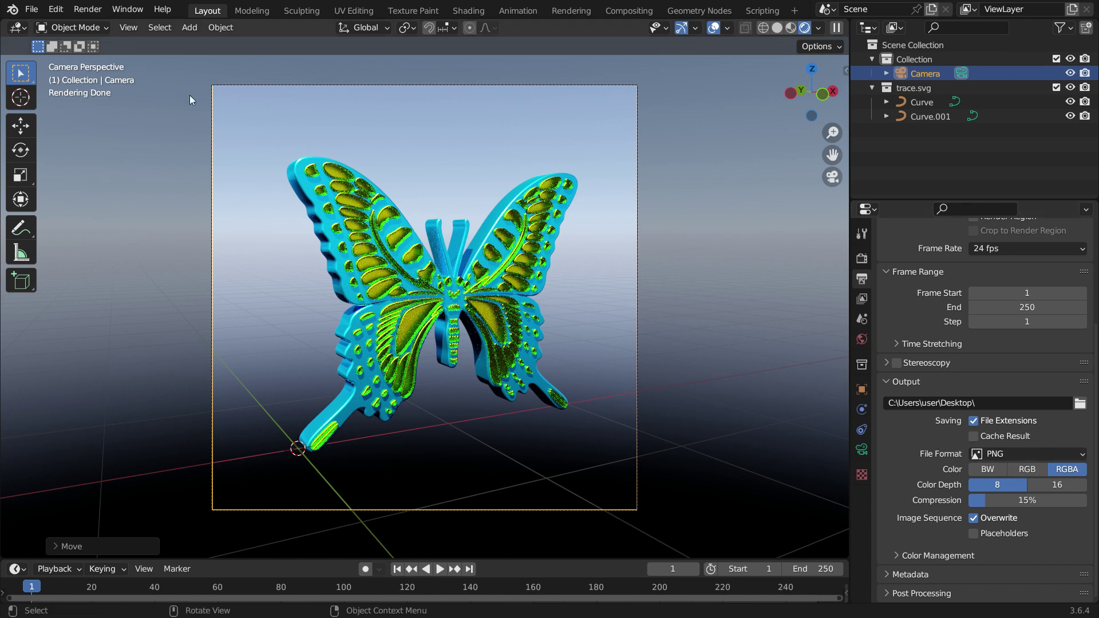
{"action": "left_click", "coordinate": [90, 9]}
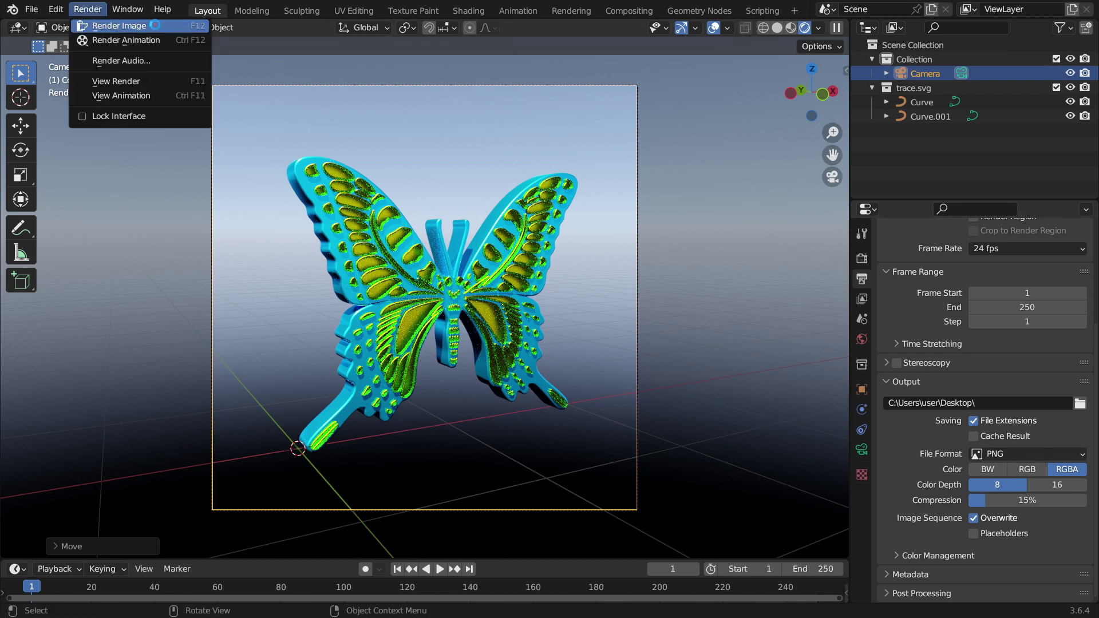
- Render the current frame, inspect the butterfly render, and close the render window
{"action": "left_click", "coordinate": [119, 26]}
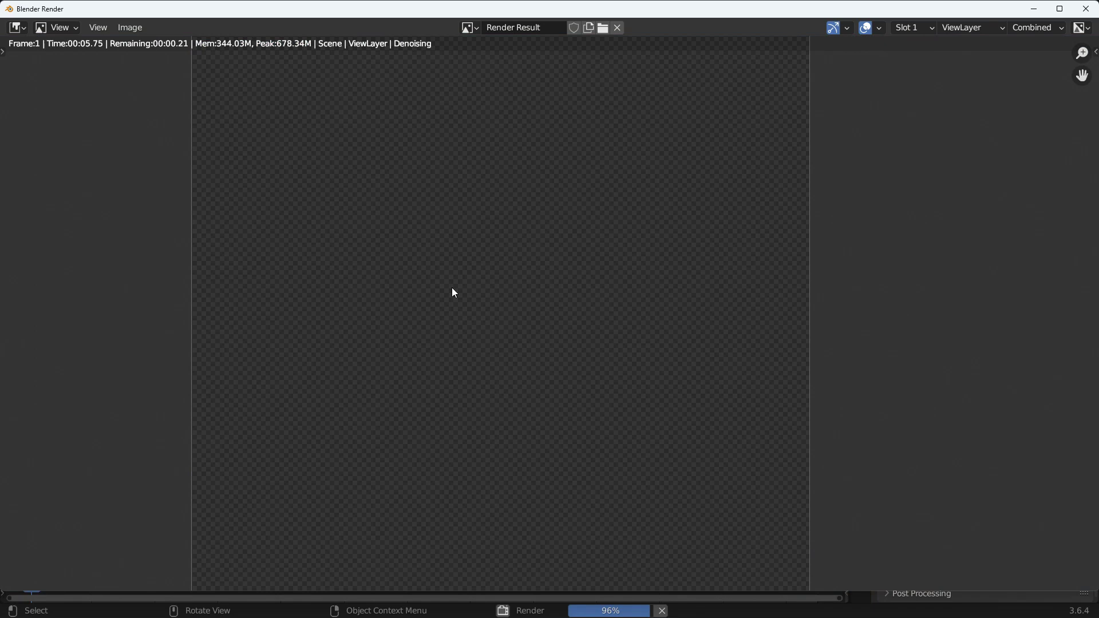
{"action": "scroll", "coordinate": [452, 287], "scroll_direction": "down", "scroll_amount": 1}
{"action": "mouse_move", "coordinate": [452, 301]}
{"action": "middle_mouse_down"}
{"action": "mouse_move", "coordinate": [516, 315]}
{"action": "mouse_move", "coordinate": [468, 316]}
{"action": "middle_mouse_up"}
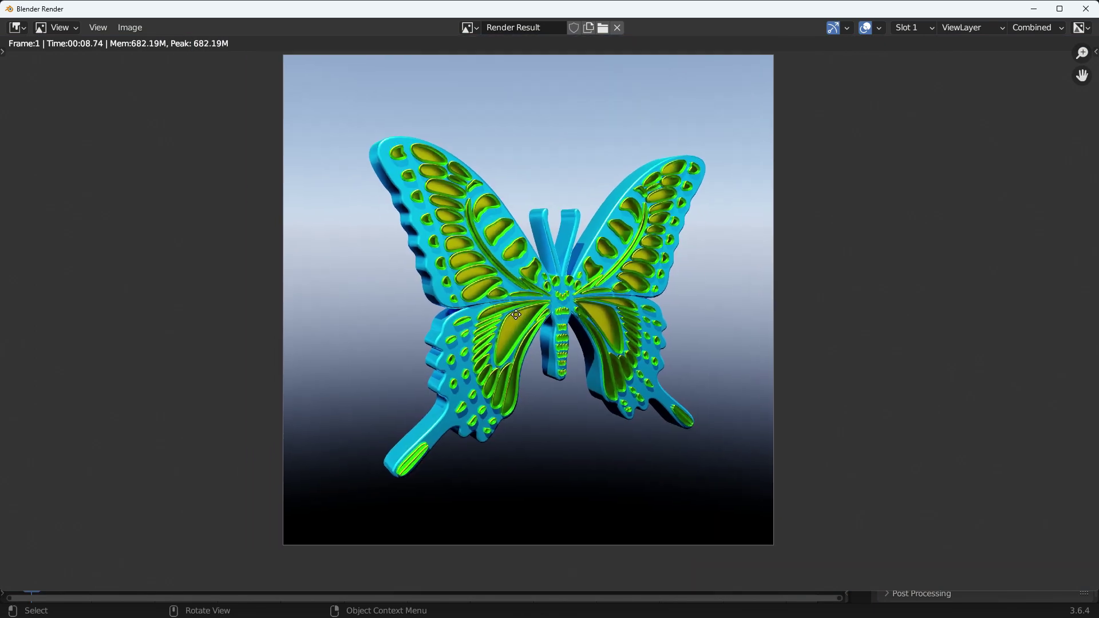
{"action": "scroll", "coordinate": [505, 334], "scroll_direction": "up", "scroll_amount": 2}
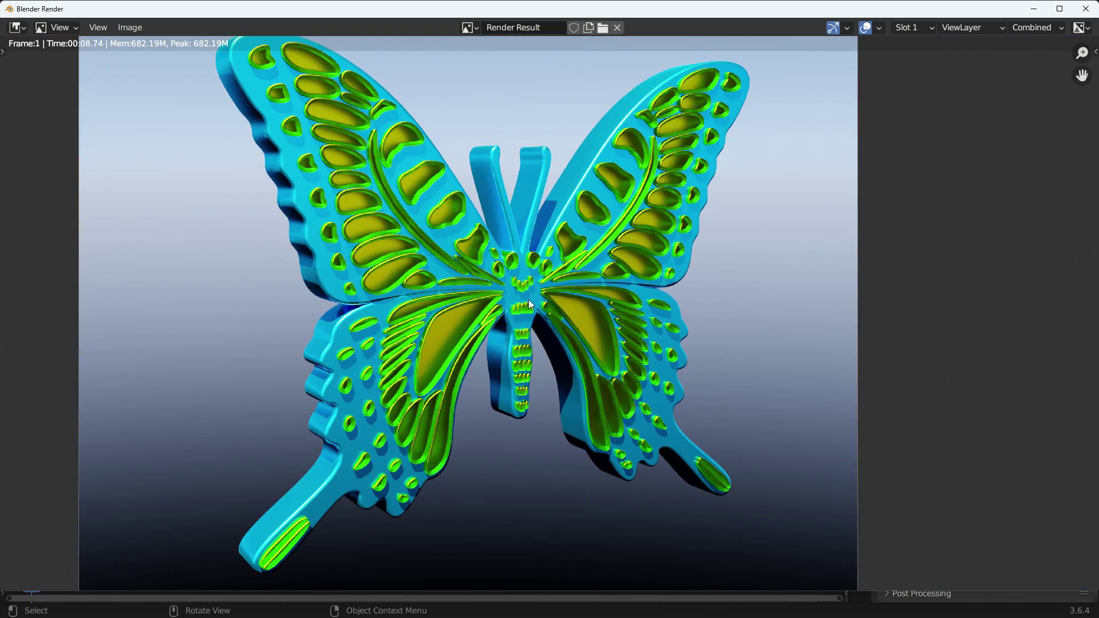
{"action": "scroll", "coordinate": [527, 300], "scroll_direction": "down", "scroll_amount": 2}
{"action": "middle_click_drag", "start_coordinate": [528, 300], "coordinate": [520, 298]}
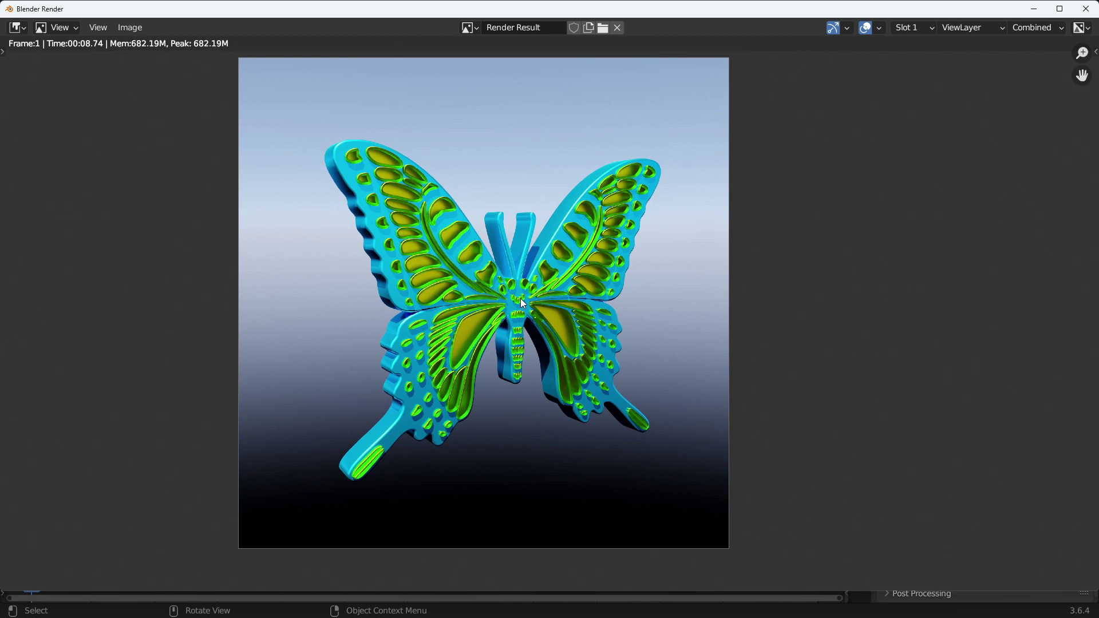
{"action": "left_click", "coordinate": [1085, 9]}
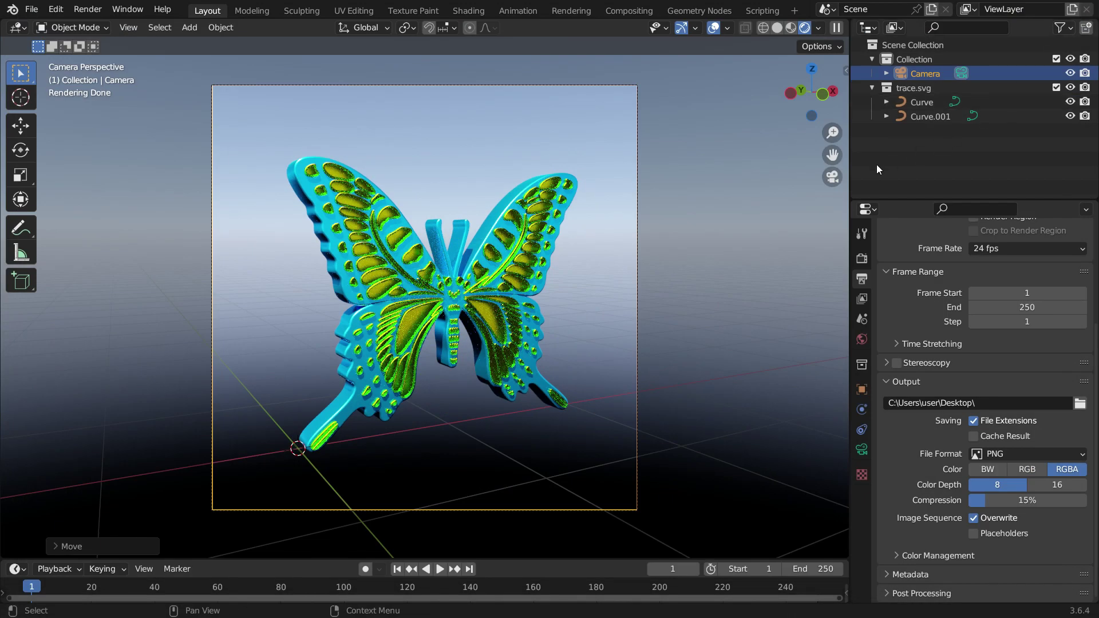
- Enable Transparent in the Film section of the Render properties
{"action": "left_click", "coordinate": [863, 258]}
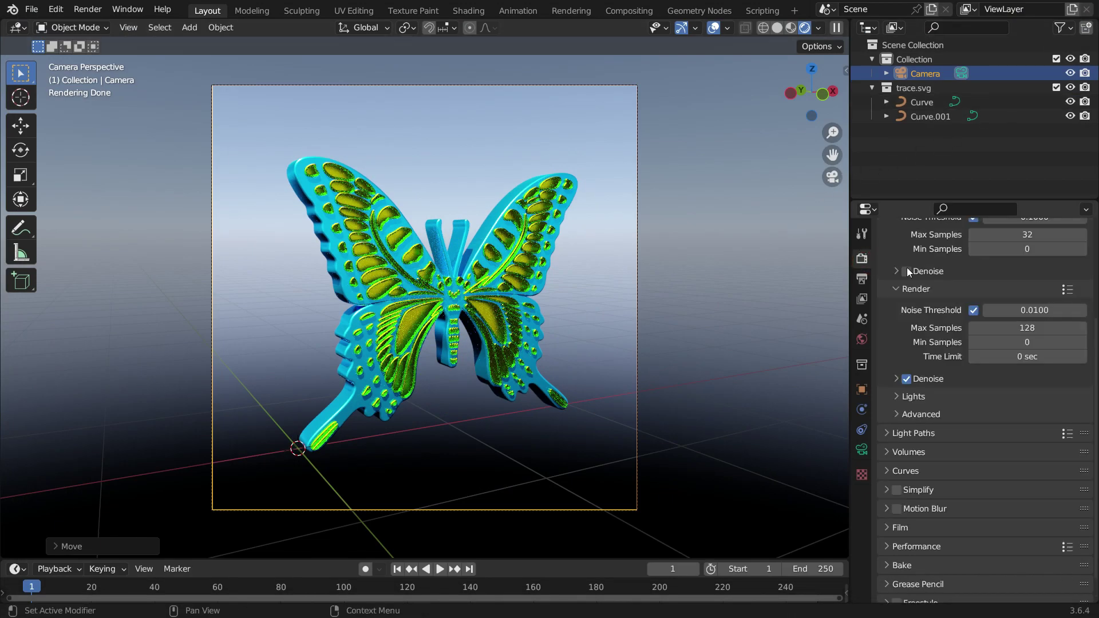
{"action": "scroll", "coordinate": [923, 314], "scroll_direction": "down", "scroll_amount": 1}
{"action": "left_click", "coordinate": [908, 498]}
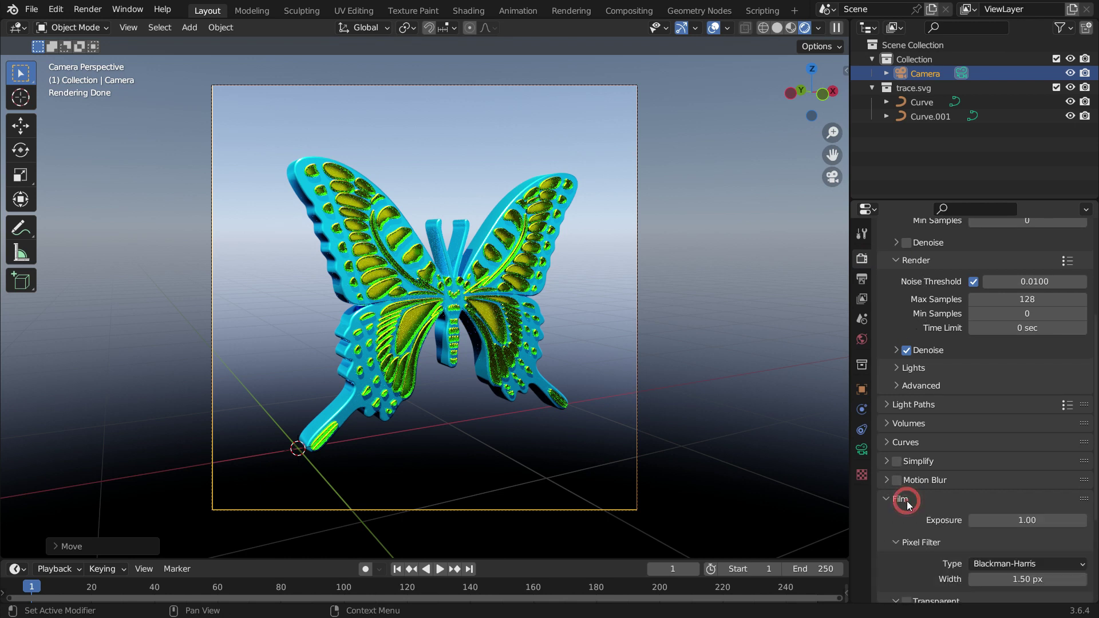
{"action": "scroll", "coordinate": [908, 499], "scroll_direction": "down", "scroll_amount": 5}
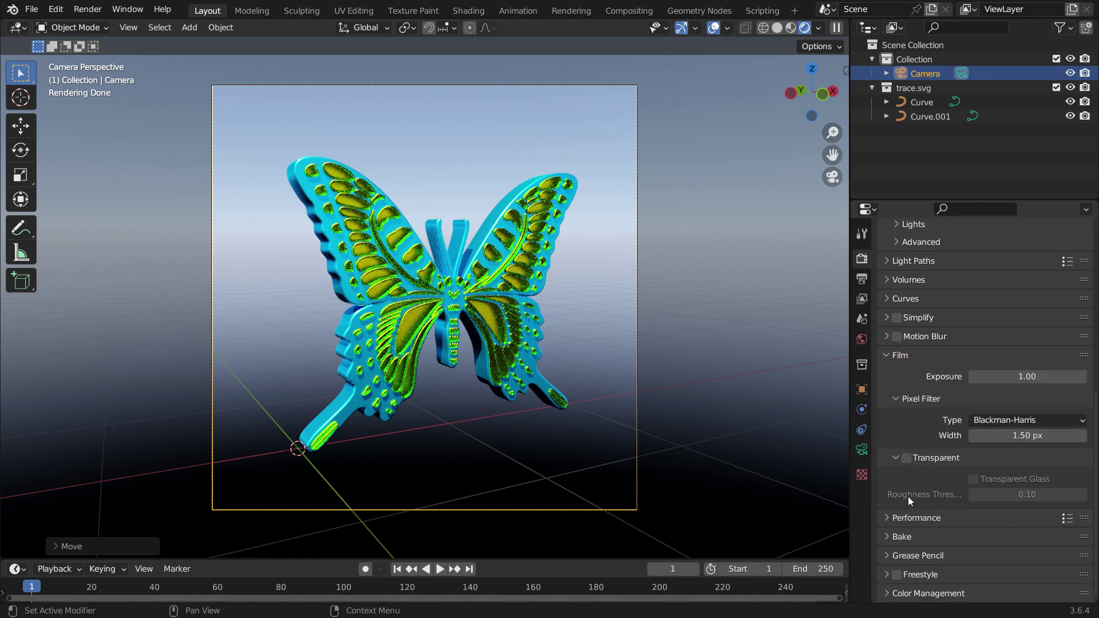
{"action": "left_click", "coordinate": [906, 459]}
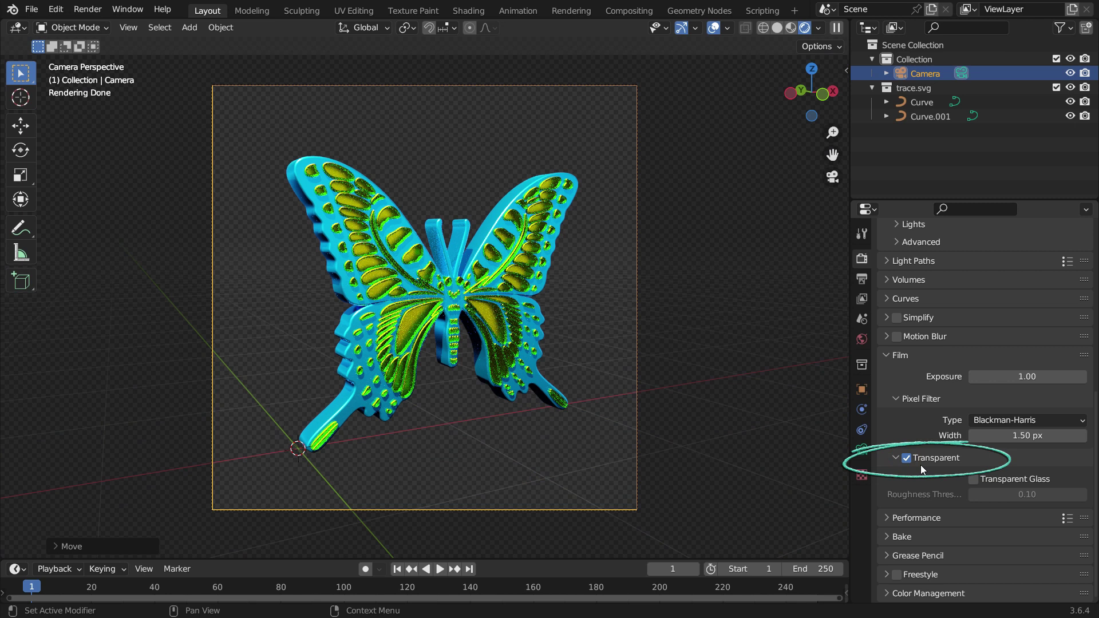
{"action": "left_click", "coordinate": [81, 10]}
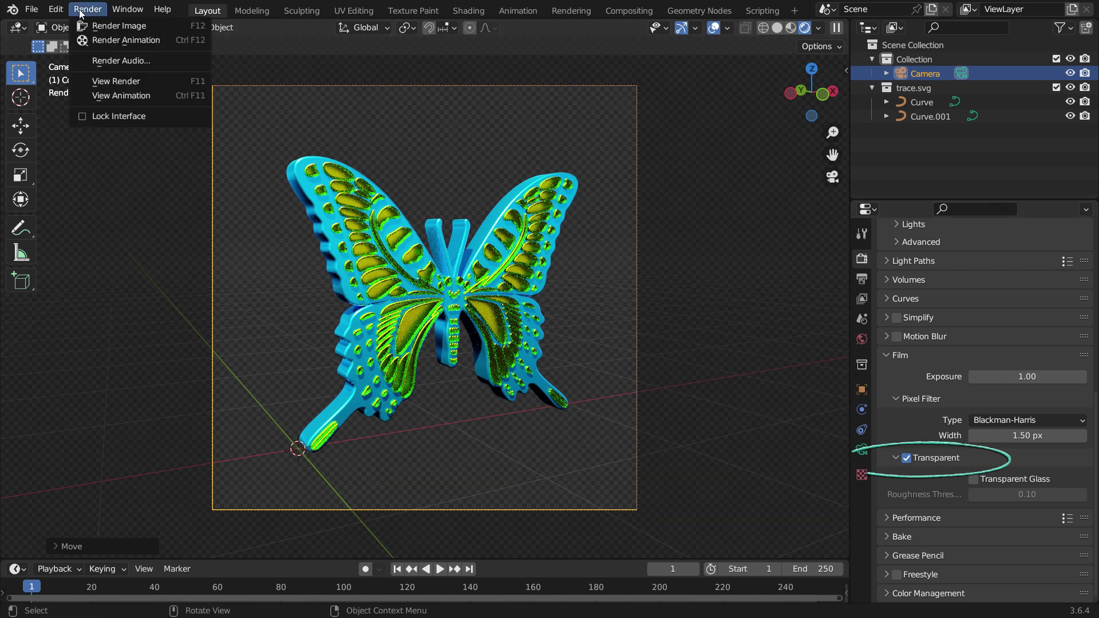
- Re-render the butterfly image over the transparent background
{"action": "left_click", "coordinate": [143, 26]}
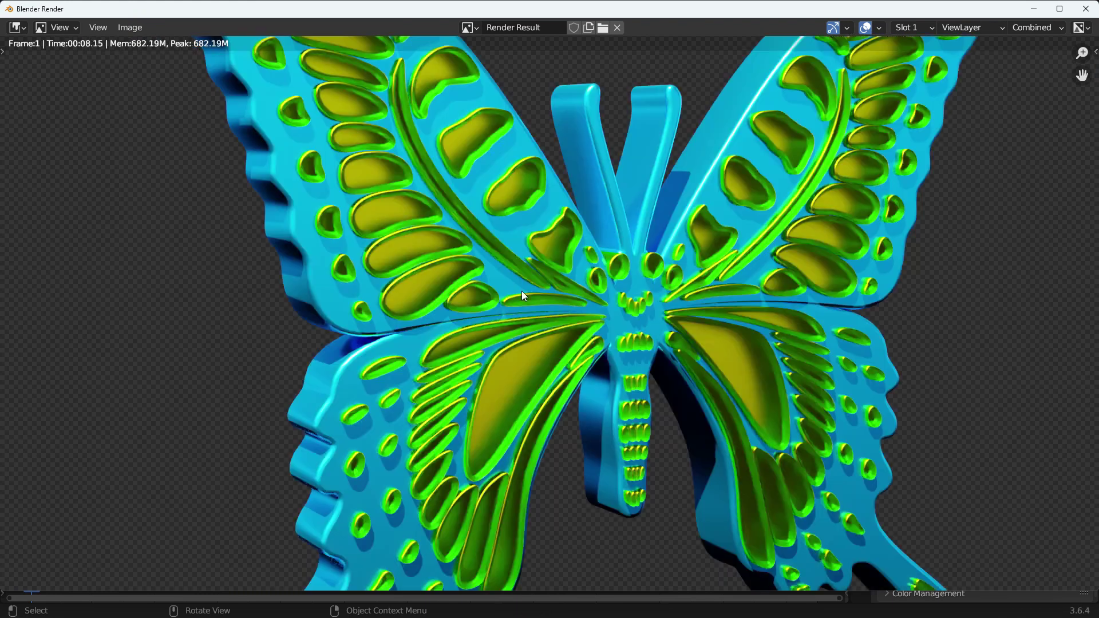
{"action": "scroll", "coordinate": [521, 291], "scroll_direction": "down", "scroll_amount": 4}
{"action": "scroll", "coordinate": [513, 317], "scroll_direction": "up", "scroll_amount": 1}
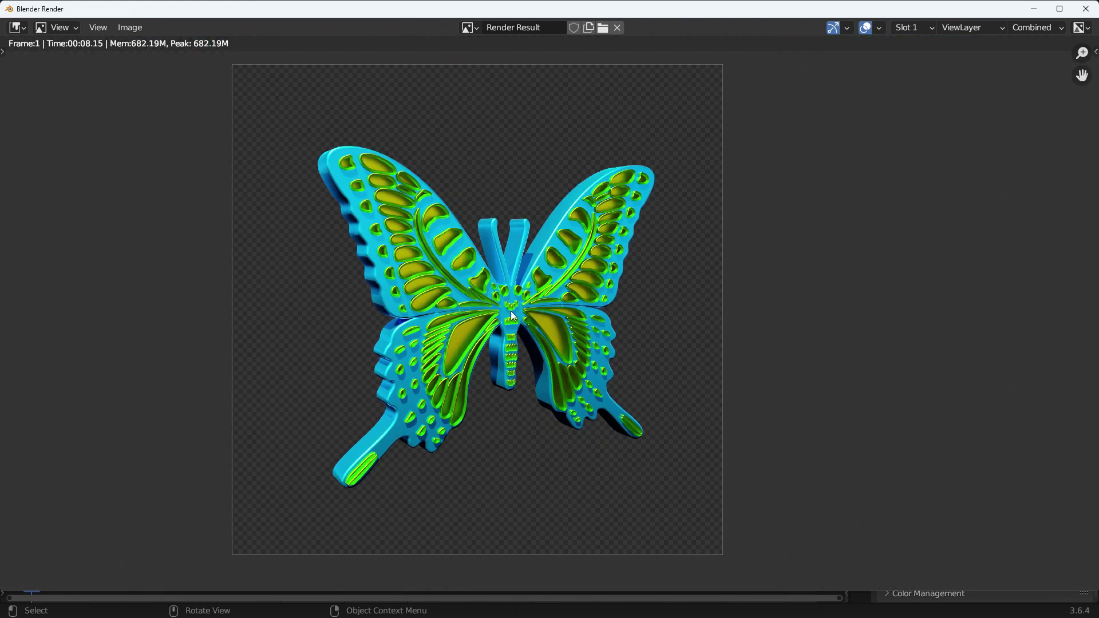
- Save the render as an image, renaming the file to 'render'
{"action": "left_click", "coordinate": [139, 27]}
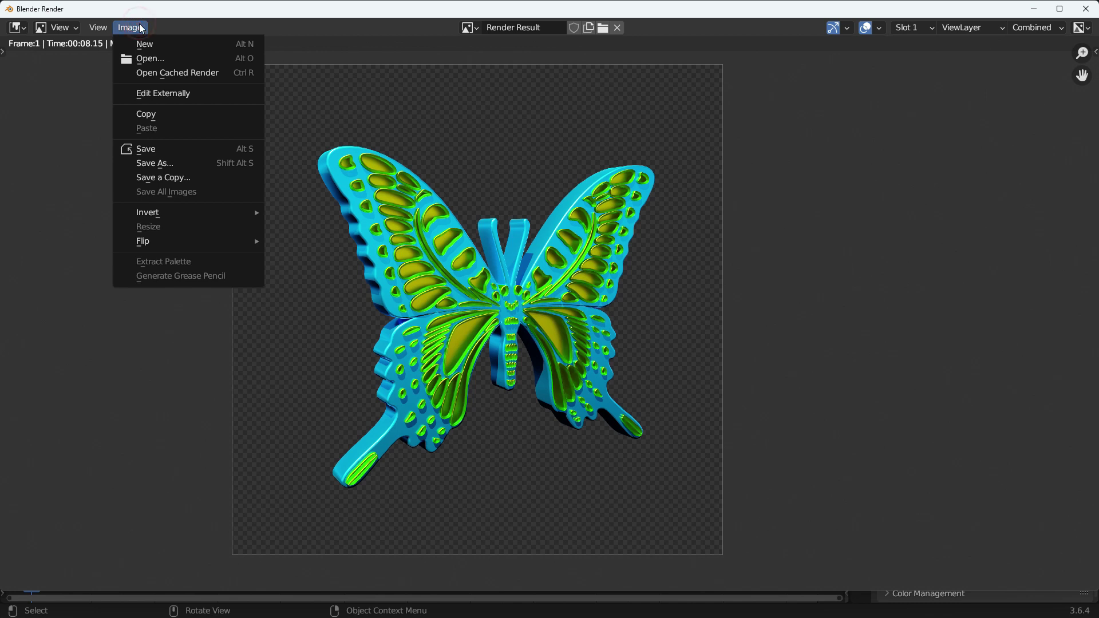
{"action": "left_click", "coordinate": [205, 163]}
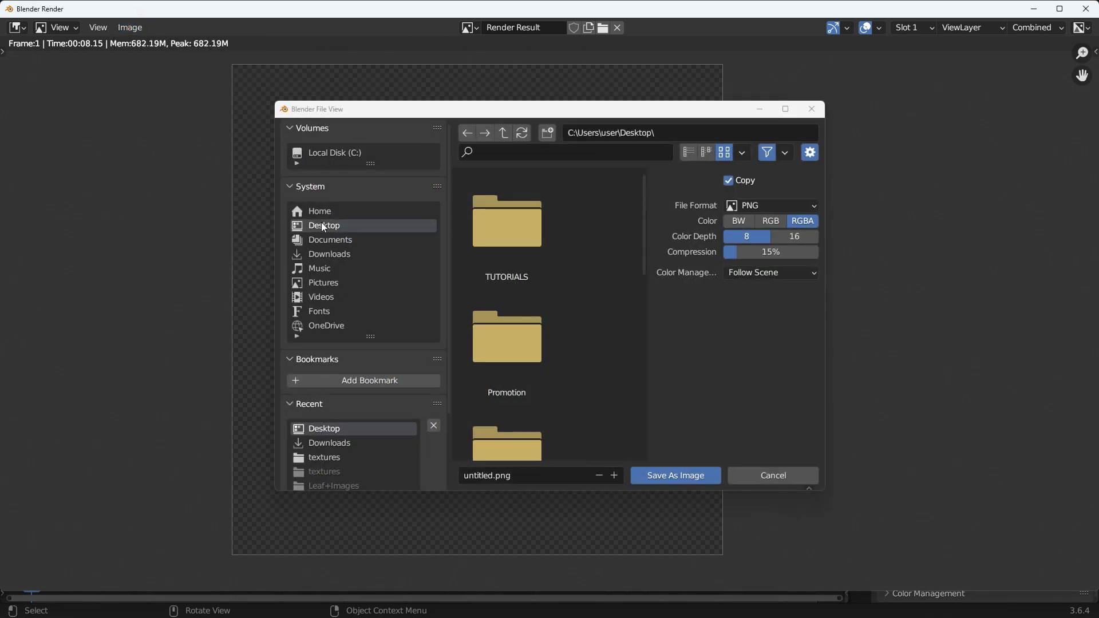
{"action": "left_click", "coordinate": [509, 475]}
{"action": "left_click", "coordinate": [508, 476]}
{"action": "key", "text": "BackSpace"}
{"action": "key", "text": "BackSpace"}
{"action": "key", "text": "BackSpace"}
{"action": "key", "text": "BackSpace"}
{"action": "key", "text": "BackSpace"}
{"action": "key", "text": "BackSpace"}
{"action": "key", "text": "BackSpace"}
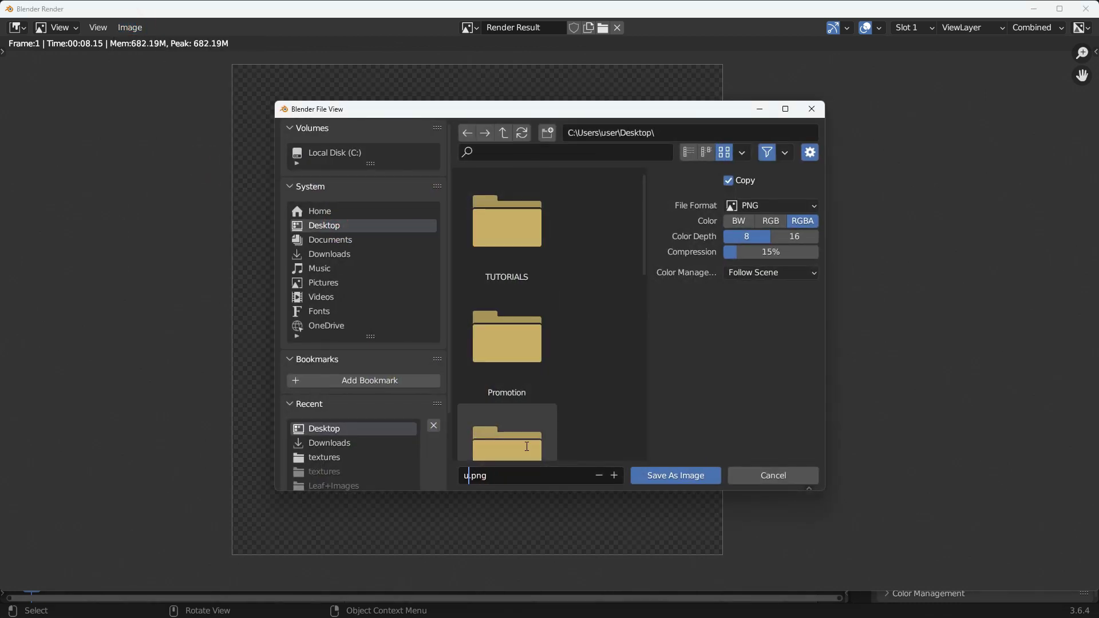
{"action": "key", "text": "BackSpace"}
{"action": "type", "text": "render"}
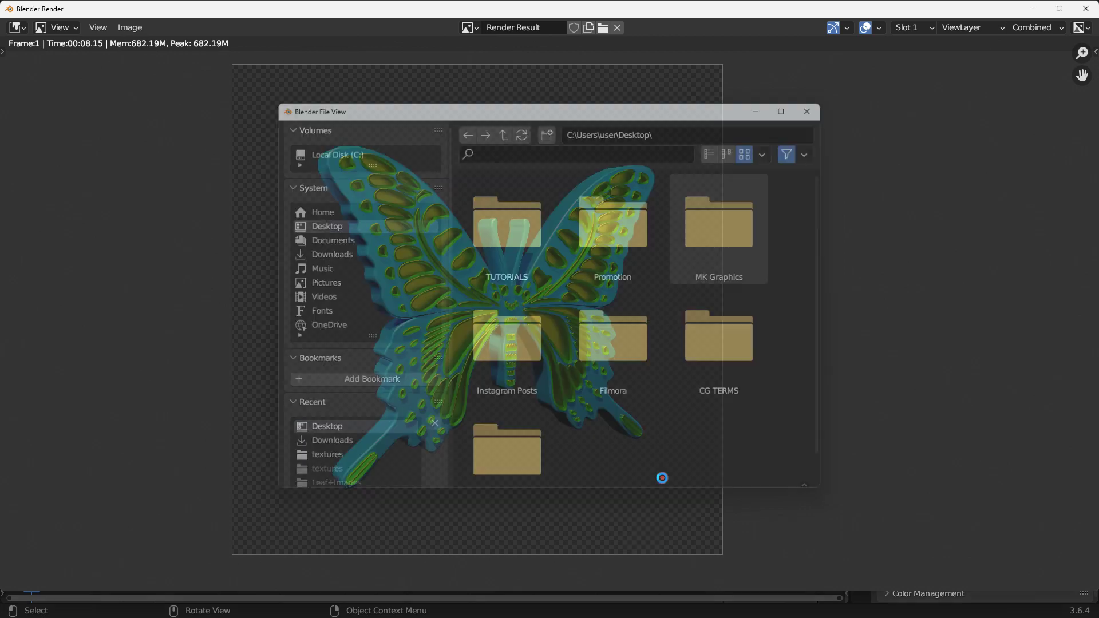